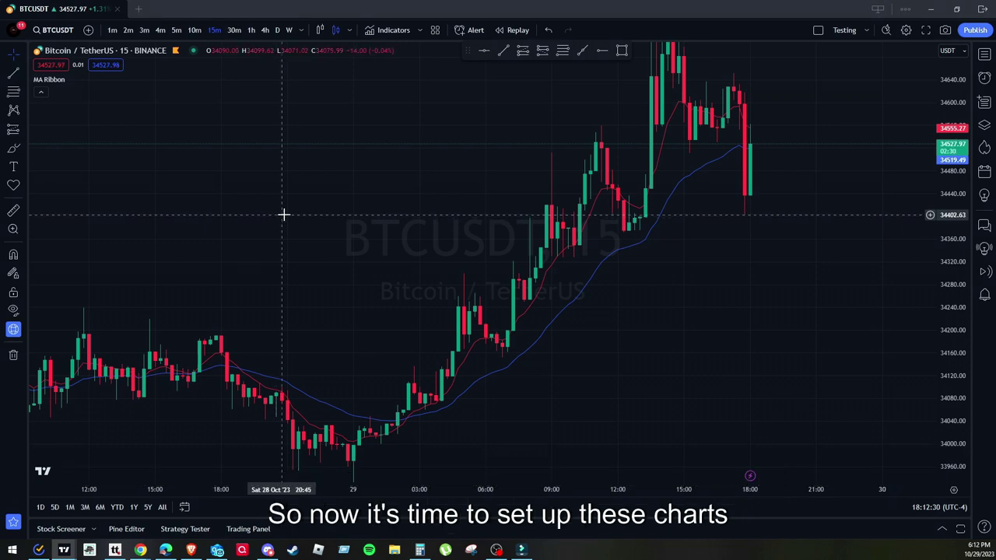
Remove the existing MA Ribbon indicator from the BTCUSDT chart
{"action": "left_click_drag", "start_coordinate": [305, 218], "coordinate": [326, 205]}
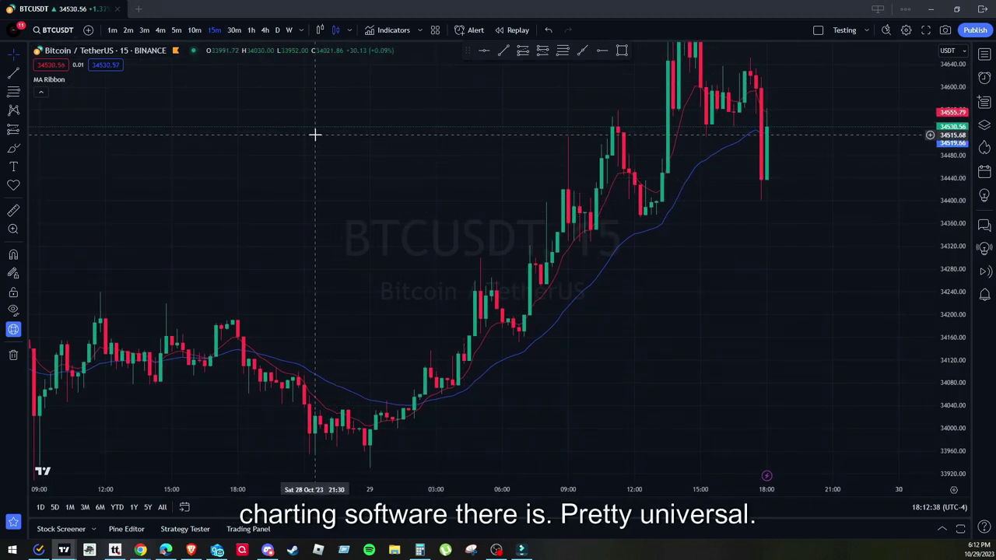
{"action": "mouse_move", "coordinate": [51, 83]}
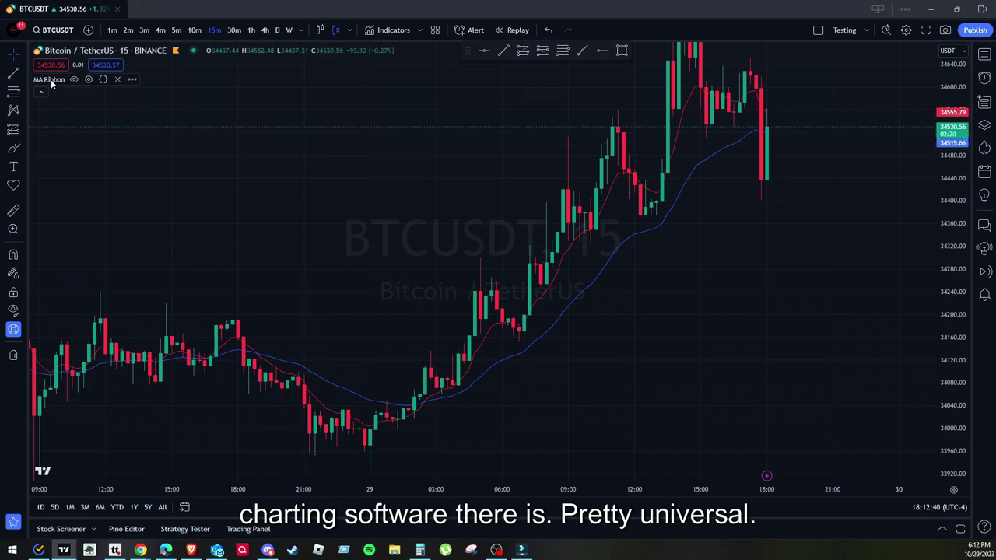
{"action": "left_click", "coordinate": [113, 80]}
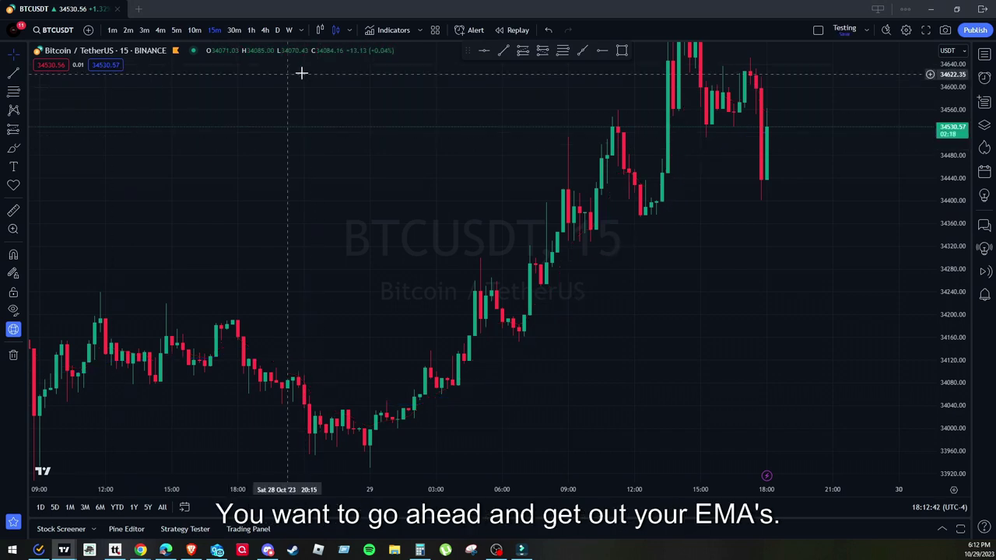
Search the indicators for "moving aver" and add the technical Moving Average Ribbon to the chart
{"action": "left_click", "coordinate": [384, 30]}
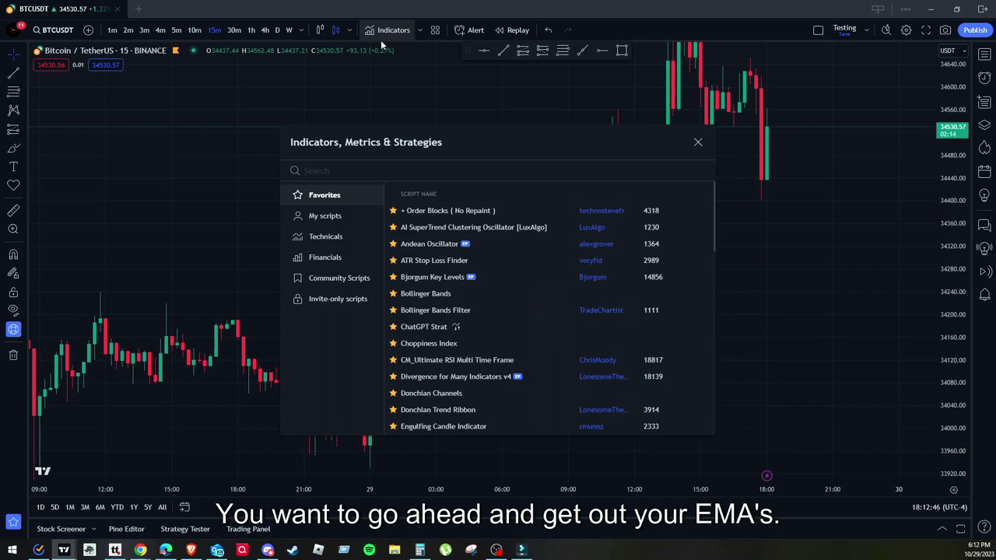
{"action": "type", "text": "m"}
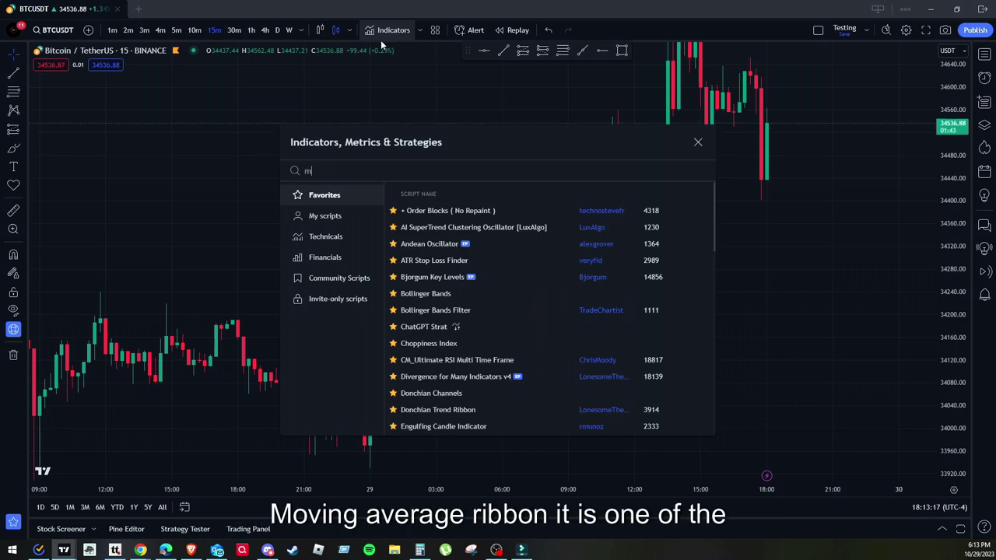
{"action": "type", "text": "oving aver"}
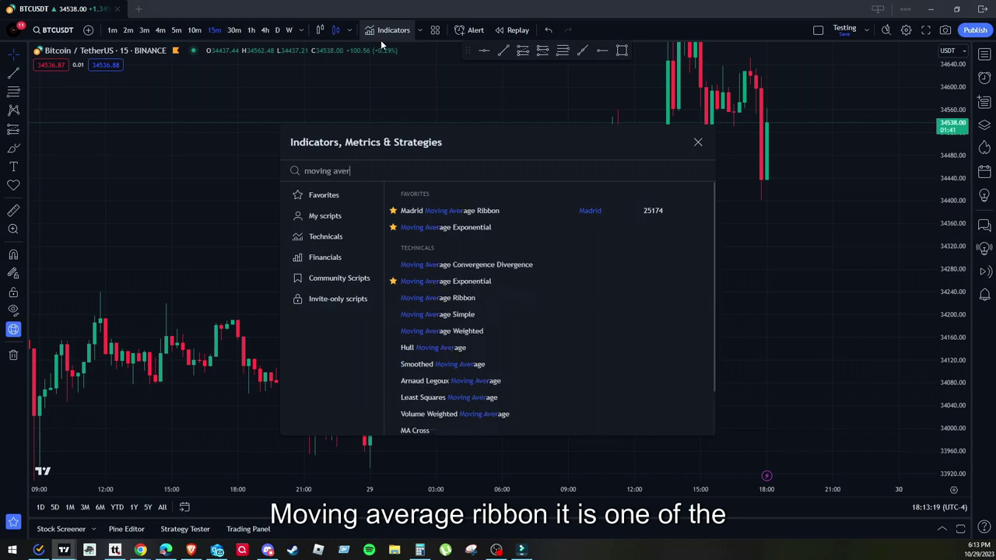
{"action": "left_click", "coordinate": [475, 301]}
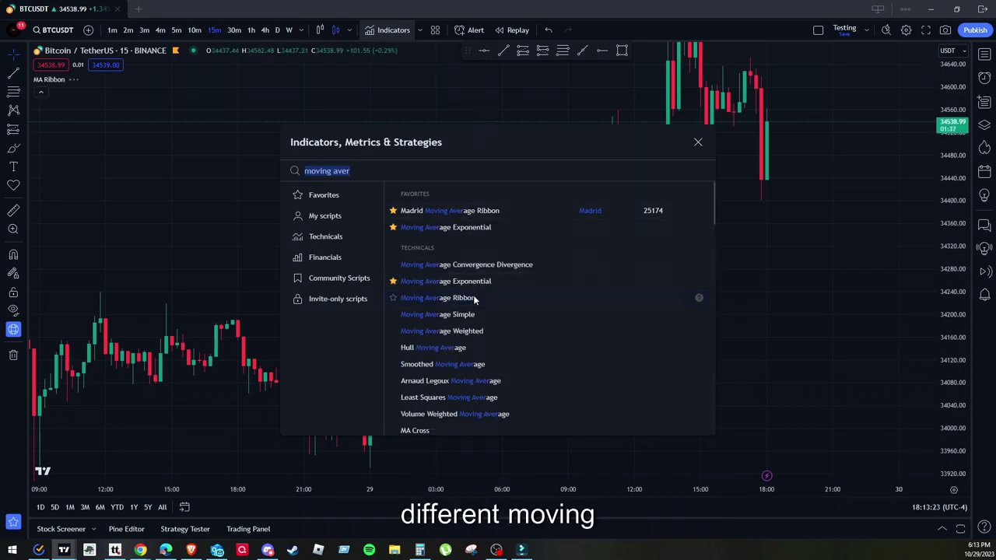
{"action": "left_click", "coordinate": [698, 142]}
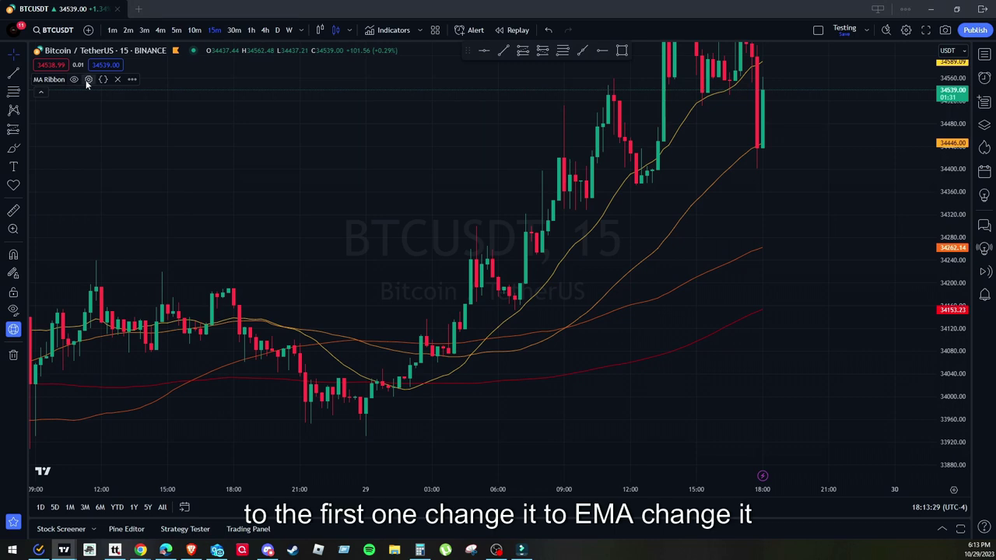
In the MA Ribbon settings, set MA №1 to EMA with length 9 and colour it red
{"action": "left_click", "coordinate": [88, 79]}
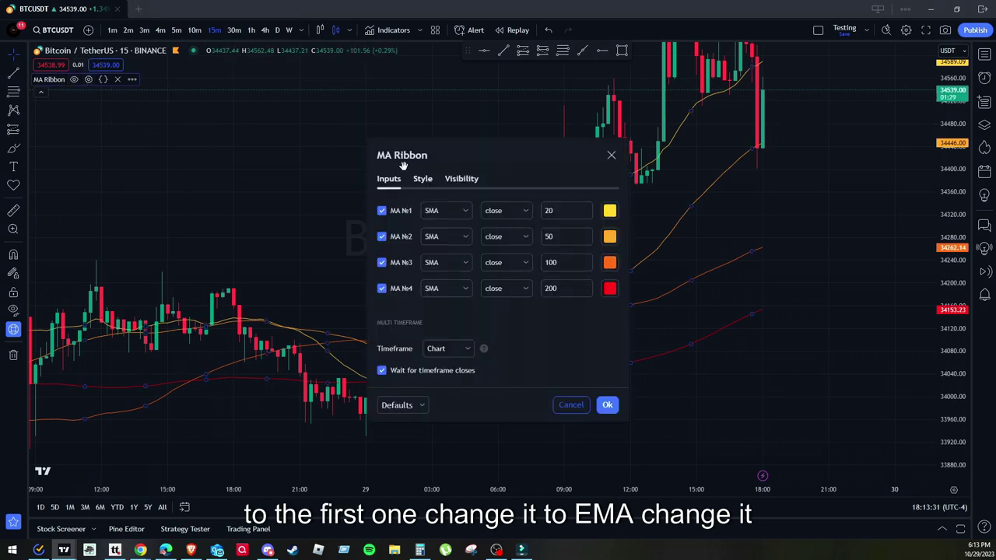
{"action": "left_click", "coordinate": [460, 211]}
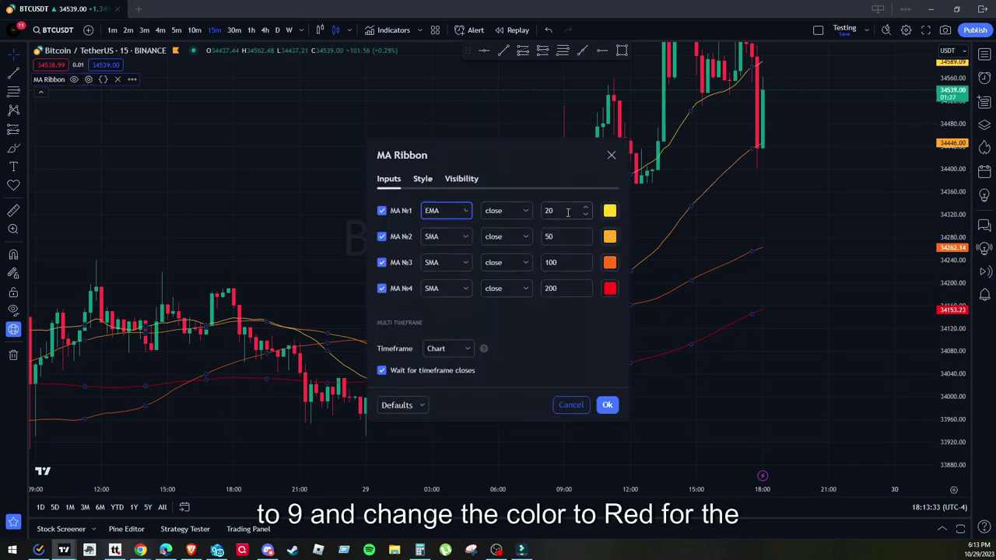
{"action": "key", "text": "BackSpace"}
{"action": "key", "text": "BackSpace"}
{"action": "type", "text": "9"}
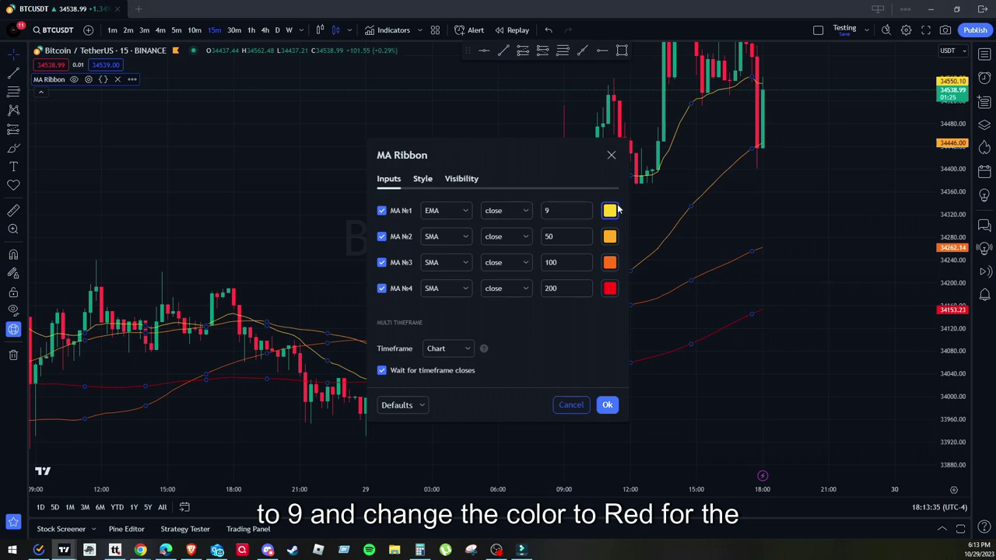
{"action": "left_click", "coordinate": [609, 210]}
{"action": "left_click", "coordinate": [612, 243]}
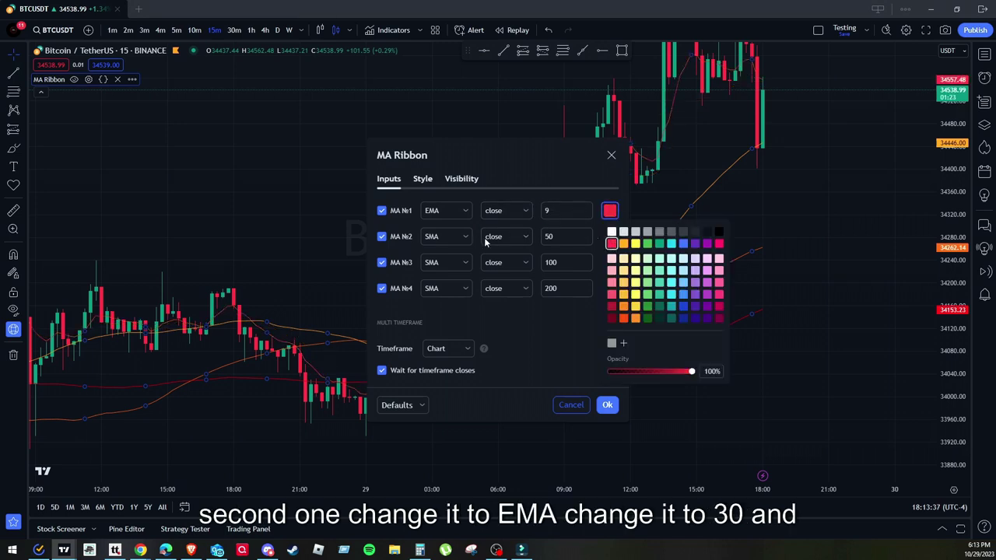
Set MA №2 of the ribbon to EMA with length 30 and colour it blue
{"action": "left_click", "coordinate": [457, 236]}
{"action": "left_click", "coordinate": [442, 272]}
{"action": "left_click", "coordinate": [546, 236]}
{"action": "key", "text": "Delete"}
{"action": "type", "text": "3"}
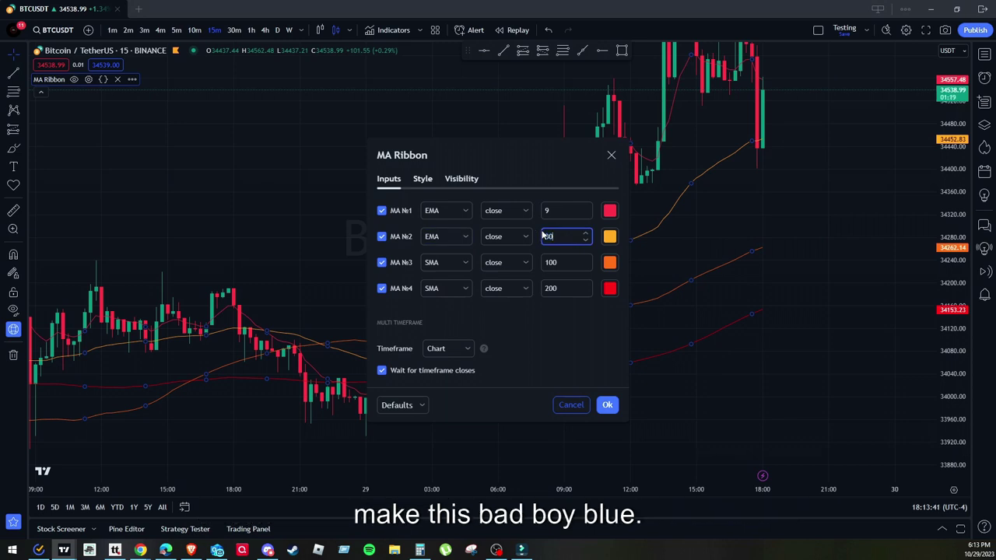
{"action": "left_click", "coordinate": [611, 237]}
{"action": "left_click", "coordinate": [683, 270]}
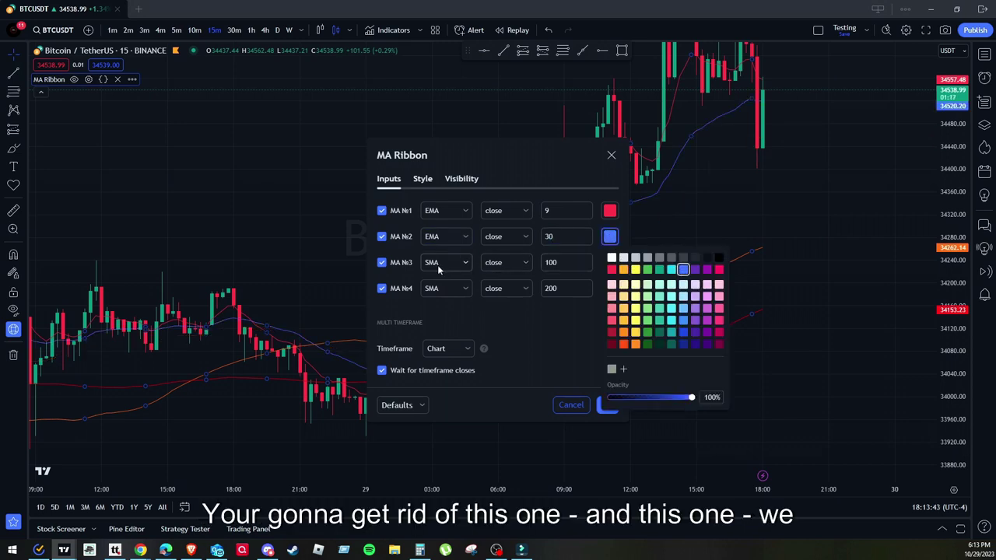
Disable MA №3 and MA №4 in the ribbon and apply the settings
{"action": "left_click", "coordinate": [382, 263]}
{"action": "left_click", "coordinate": [382, 263]}
{"action": "left_click", "coordinate": [382, 288]}
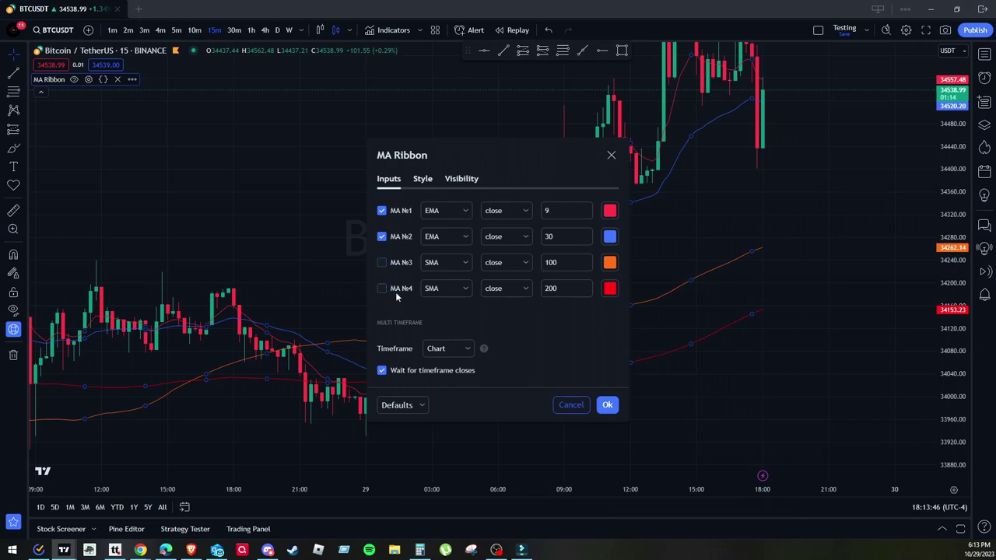
{"action": "left_click", "coordinate": [606, 405]}
{"action": "left_click_drag", "start_coordinate": [467, 256], "coordinate": [407, 227]}
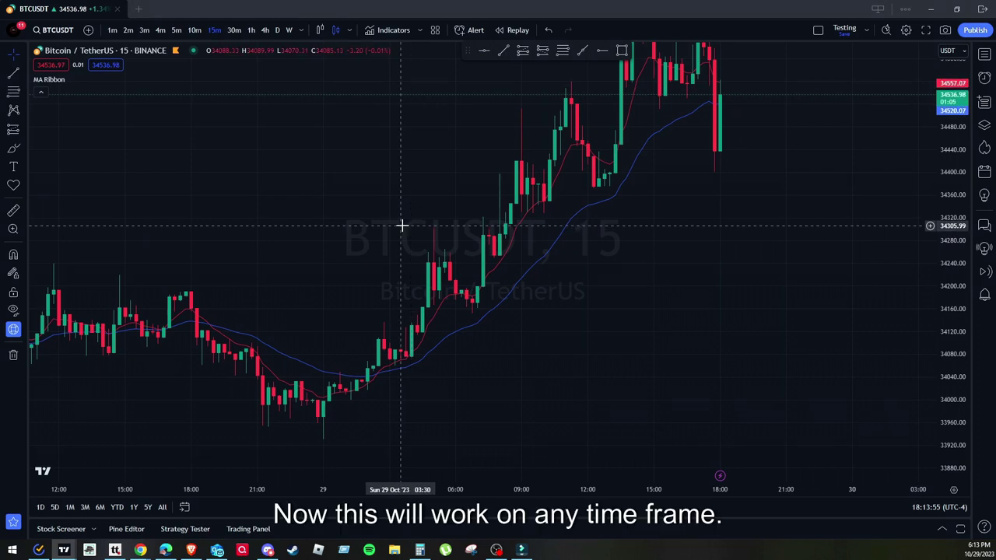
{"action": "left_click_drag", "start_coordinate": [389, 216], "coordinate": [440, 225]}
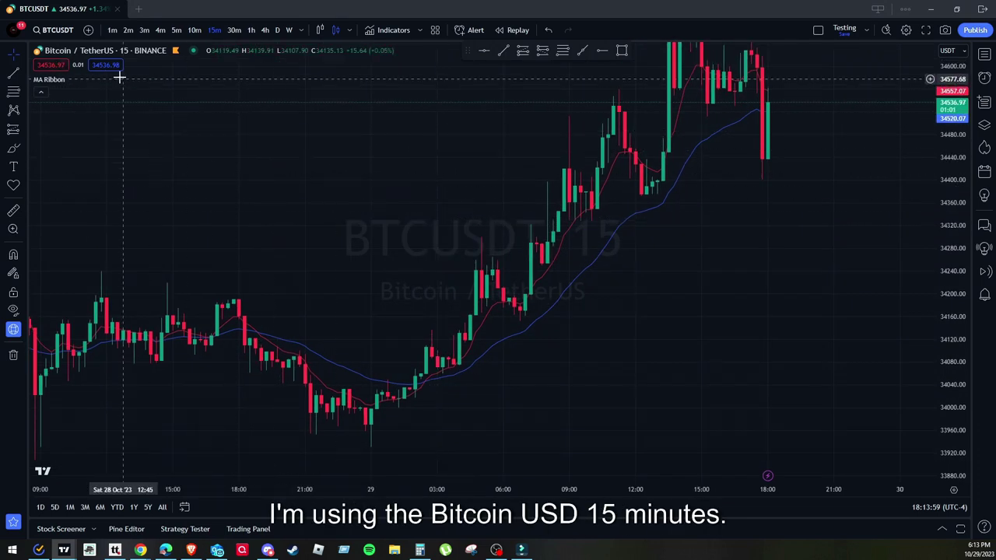
{"action": "mouse_move", "coordinate": [448, 195]}
{"action": "left_mouse_down"}
{"action": "mouse_move", "coordinate": [487, 207]}
{"action": "mouse_move", "coordinate": [449, 208]}
{"action": "left_mouse_up"}
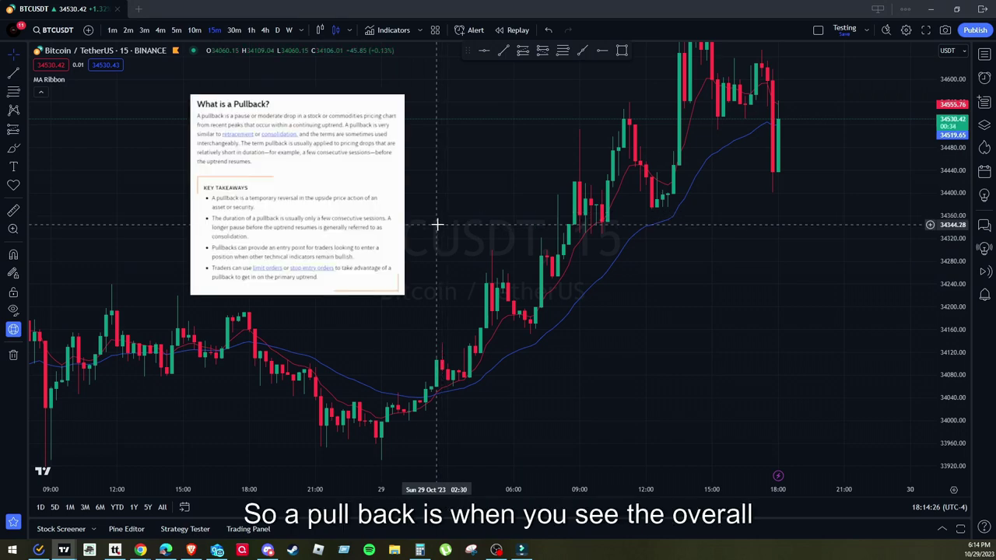
{"action": "scroll", "coordinate": [442, 222], "scroll_direction": "left", "scroll_amount": 3}
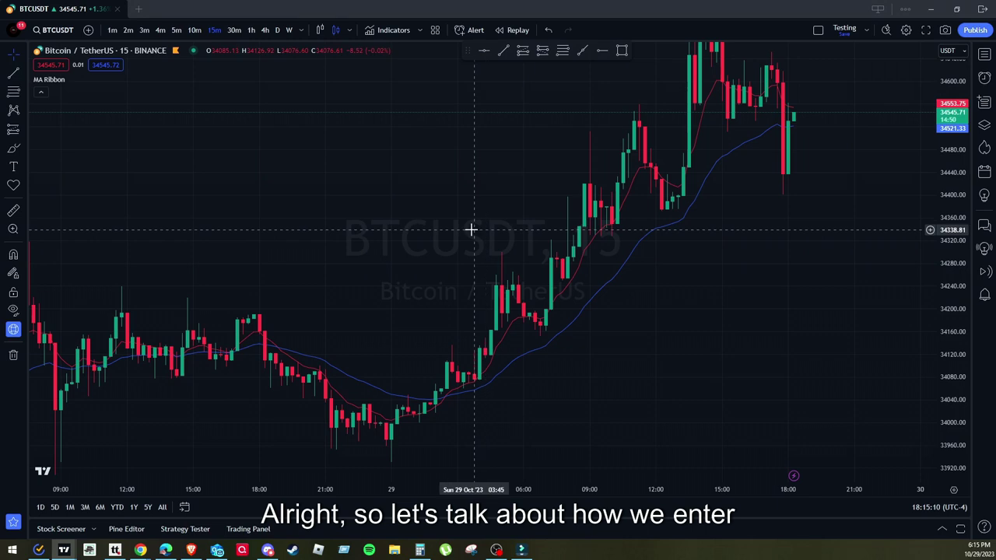
{"action": "left_click_drag", "start_coordinate": [471, 230], "coordinate": [489, 229]}
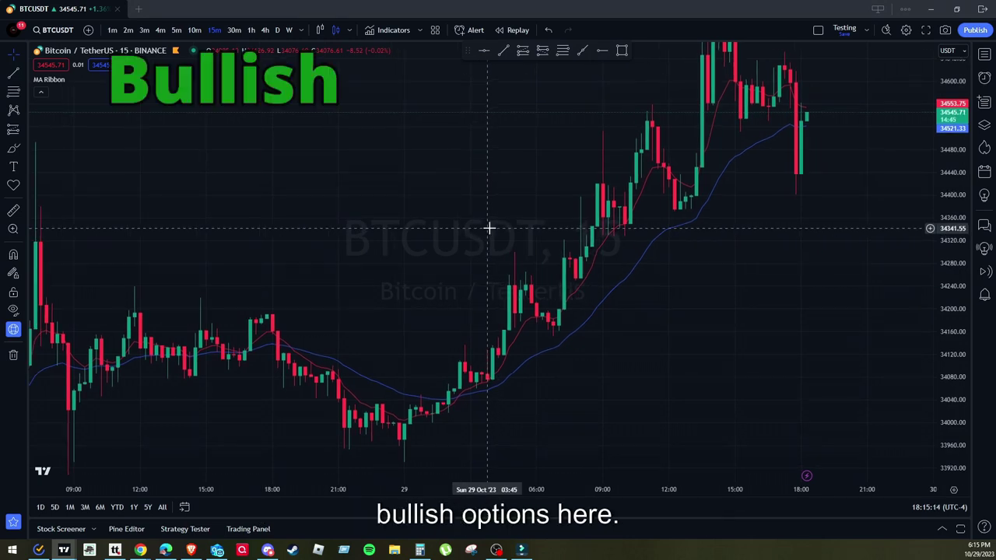
{"action": "left_click_drag", "start_coordinate": [478, 227], "coordinate": [396, 230]}
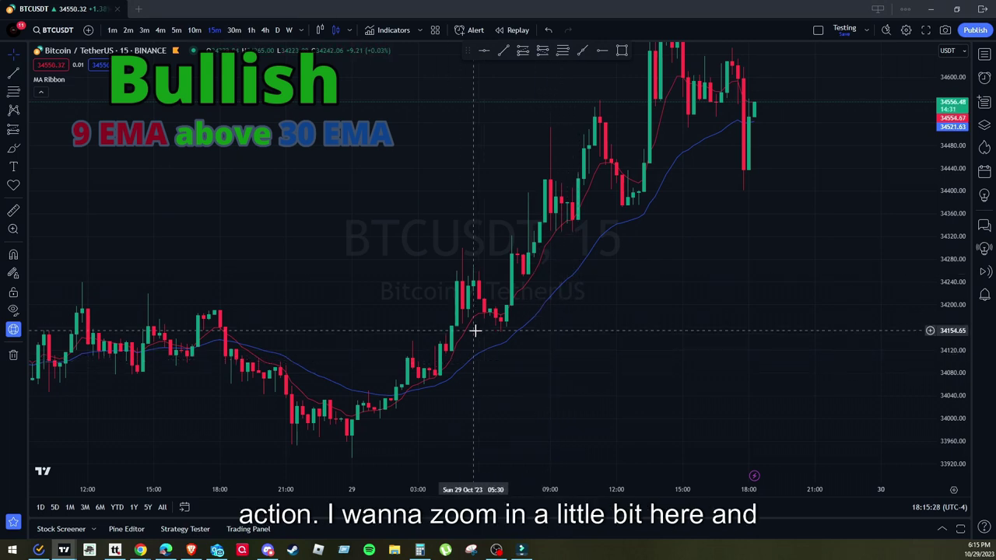
Place a horizontal ray at the upper wick tip of the 06:30 red candle, about 34195.68, and apply the Pullback Long template
{"action": "scroll", "coordinate": [478, 323], "scroll_direction": "up", "scroll_amount": 3}
{"action": "scroll", "coordinate": [433, 351], "scroll_direction": "up", "scroll_amount": 5}
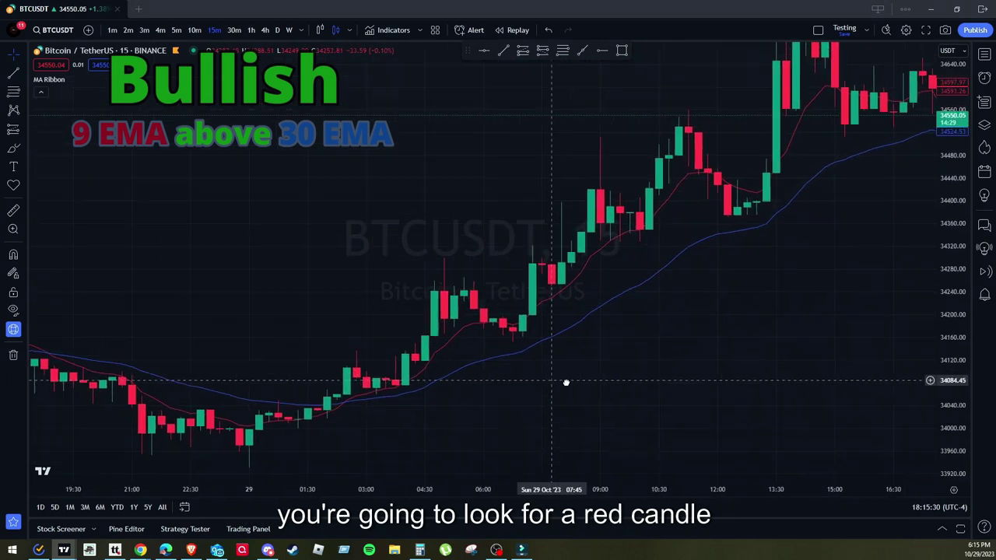
{"action": "left_click_drag", "start_coordinate": [575, 388], "coordinate": [594, 382]}
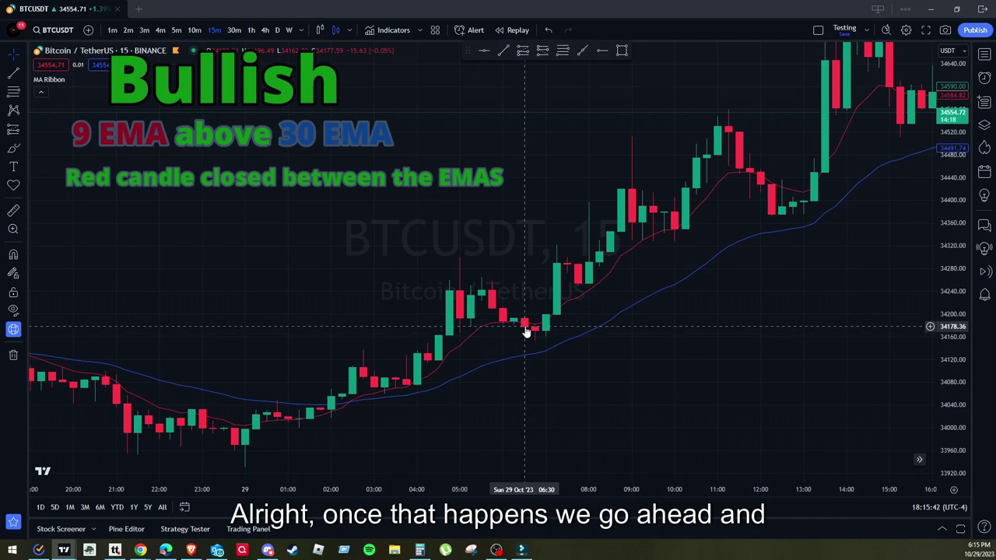
{"action": "left_click", "coordinate": [600, 53]}
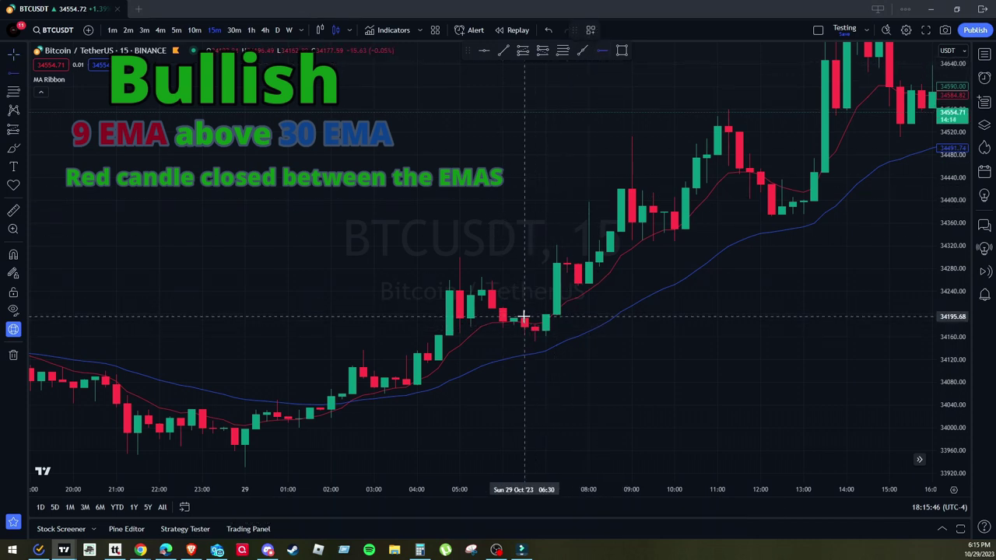
{"action": "left_click", "coordinate": [524, 316]}
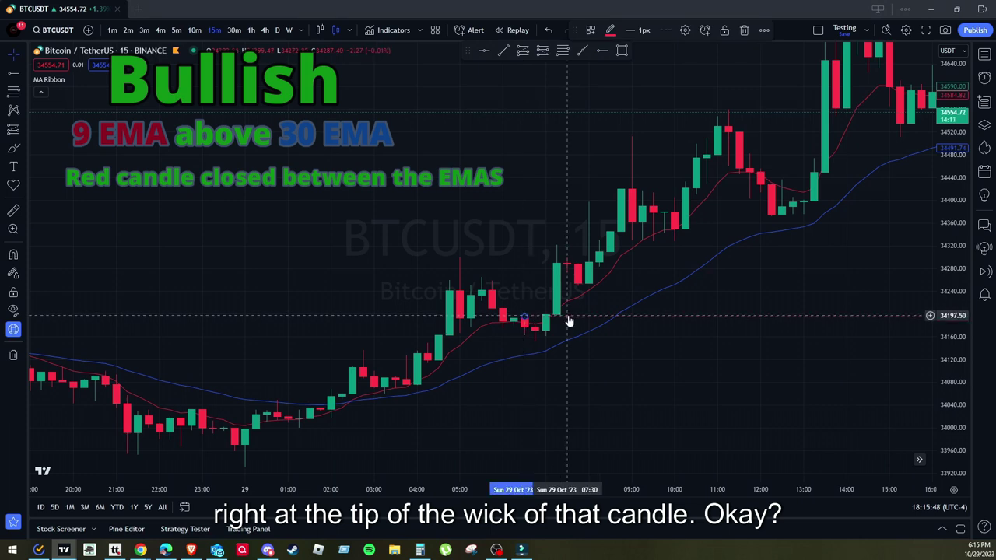
{"action": "right_click", "coordinate": [569, 321]}
{"action": "mouse_move", "coordinate": [616, 306]}
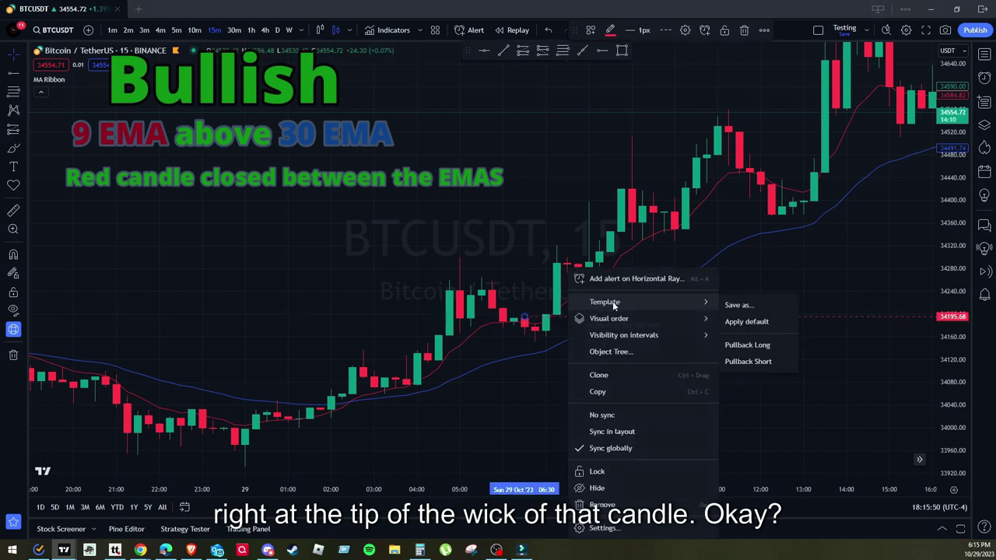
{"action": "left_click", "coordinate": [724, 344]}
{"action": "left_click", "coordinate": [711, 343]}
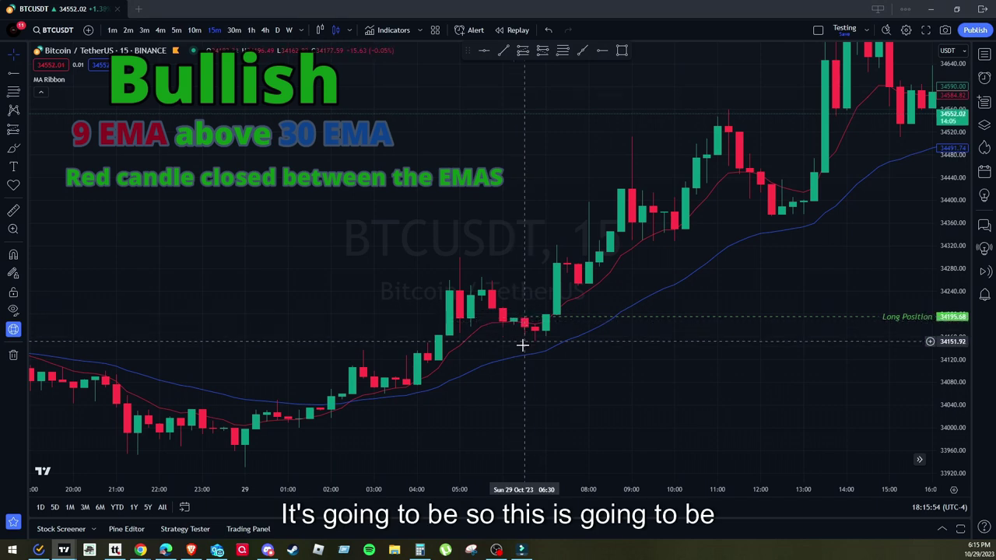
Place a long position on the 07:00 candle with its entry on the Long Position line, at about 34196.59
{"action": "scroll", "coordinate": [524, 340], "scroll_direction": "up", "scroll_amount": 2}
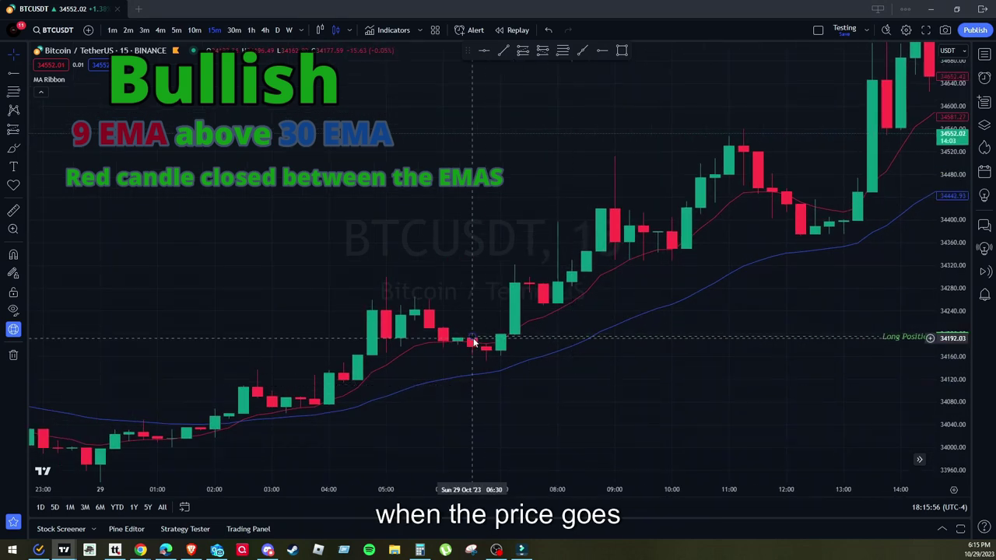
{"action": "left_click_drag", "start_coordinate": [473, 342], "coordinate": [504, 333]}
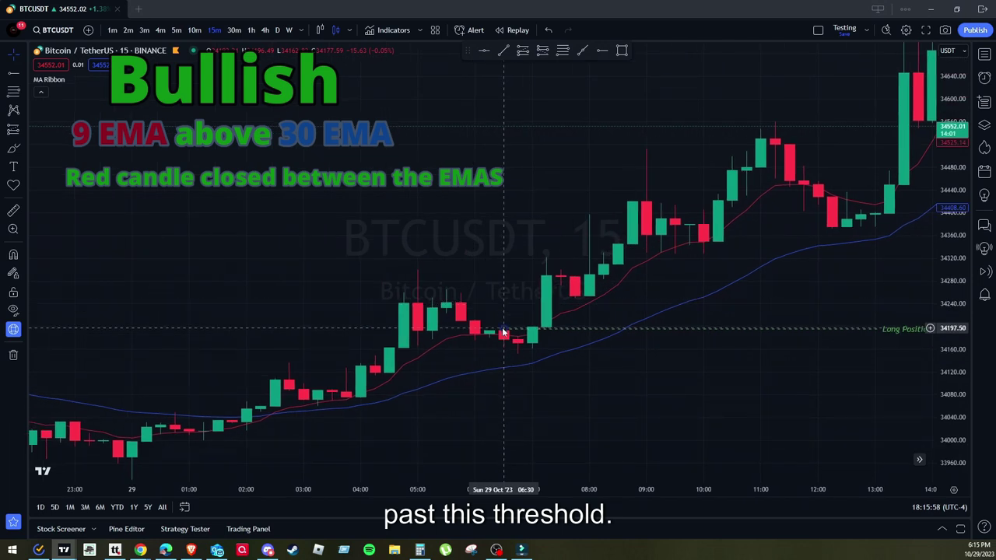
{"action": "left_click", "coordinate": [522, 51]}
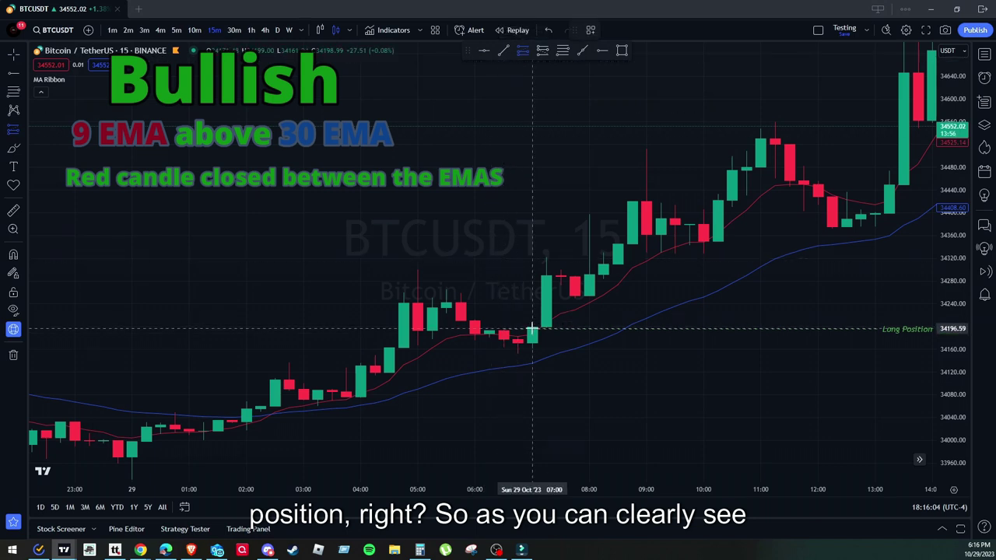
{"action": "left_click", "coordinate": [533, 330]}
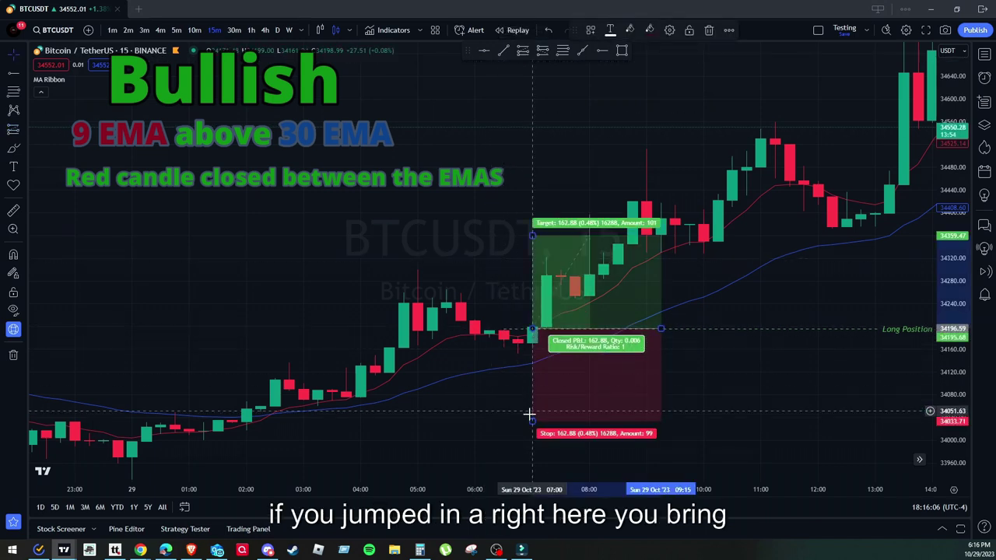
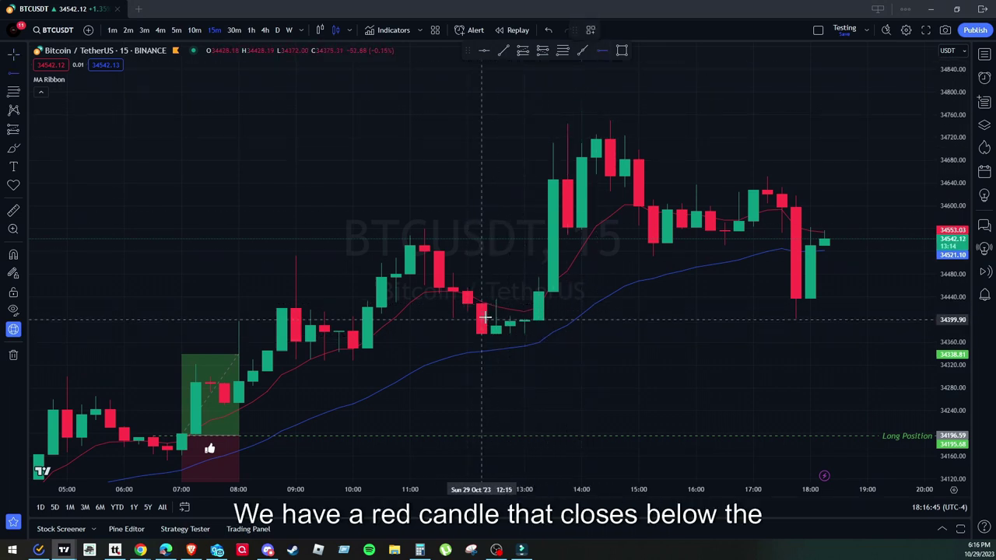
Place a horizontal ray at the top of the 12:15 red candle, about 34429.07, and apply the Pullback Long template
{"action": "left_click", "coordinate": [482, 303]}
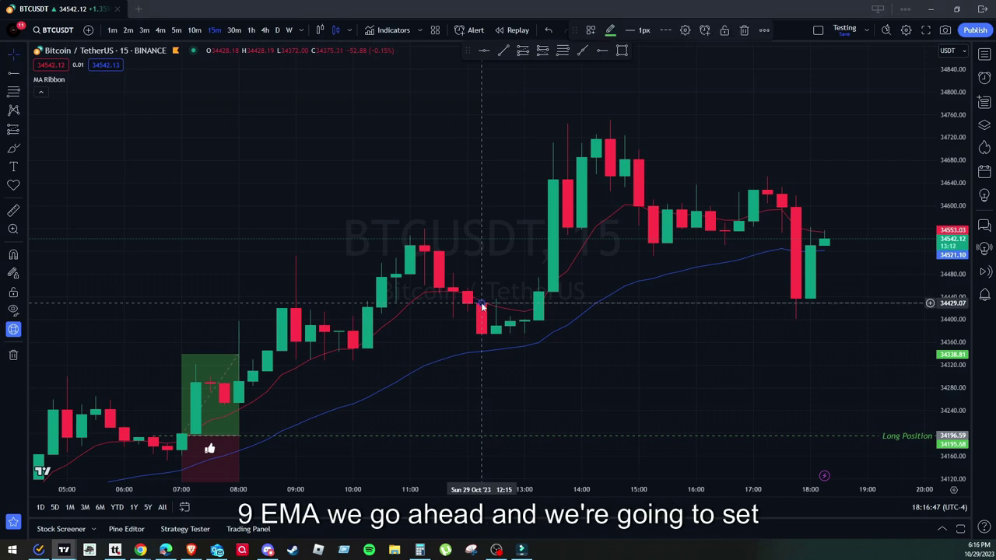
{"action": "right_click", "coordinate": [581, 308]}
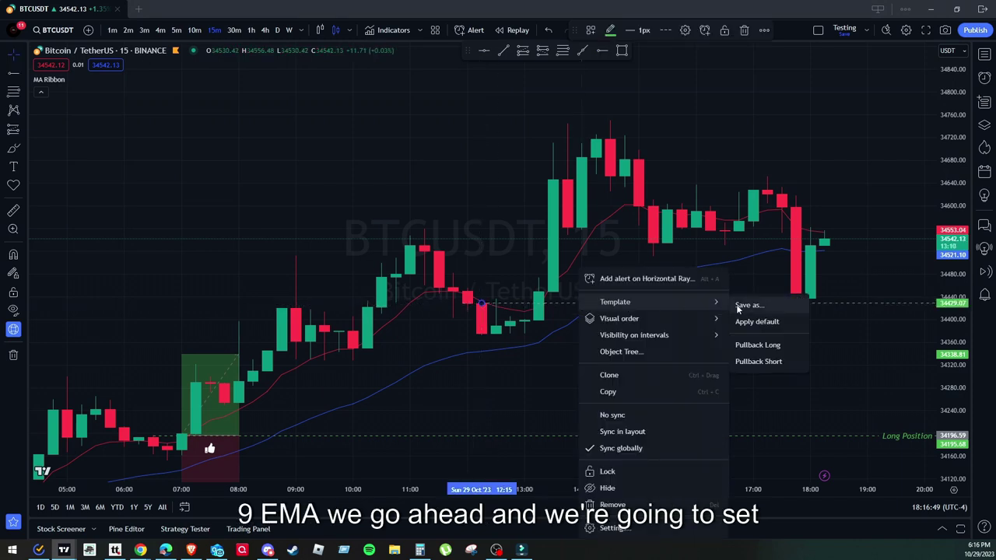
{"action": "left_click", "coordinate": [757, 344]}
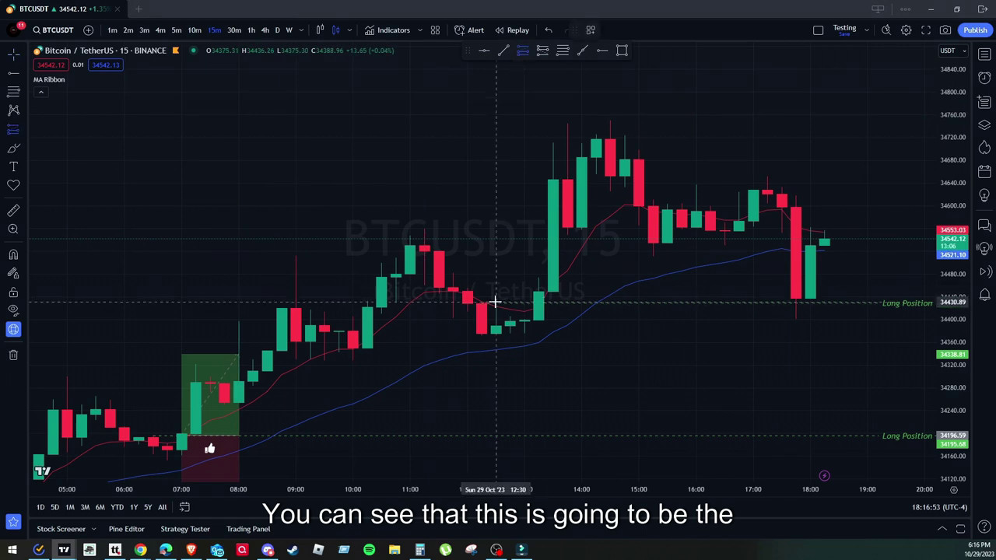
Place a long position on the 12:30 candle with entry 34429.07, stop about 34322.40 and target about 34534.83
{"action": "left_click", "coordinate": [496, 303]}
{"action": "left_click_drag", "start_coordinate": [496, 372], "coordinate": [496, 364]}
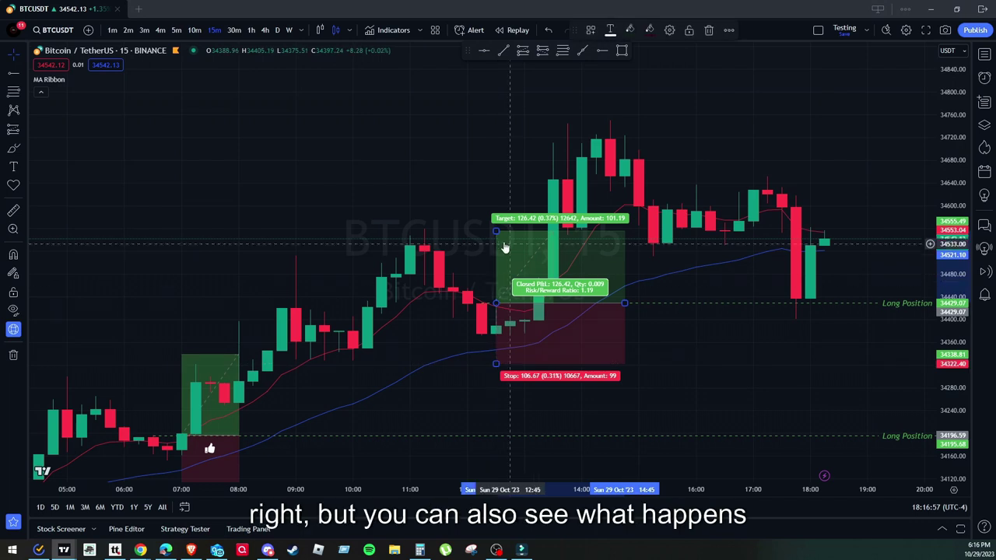
{"action": "left_click_drag", "start_coordinate": [496, 231], "coordinate": [496, 243]}
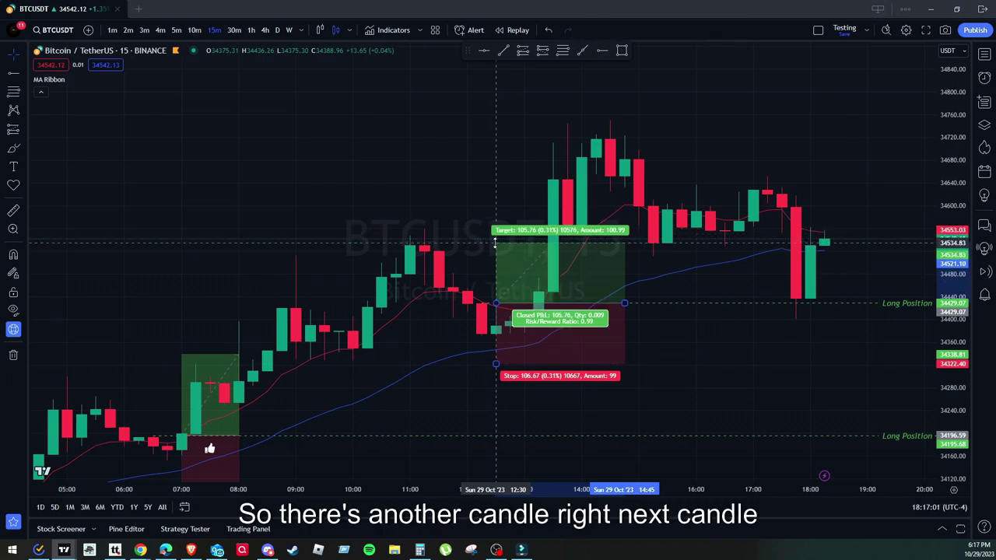
Place a horizontal ray at the top of the 12:00 red candle, about 34454.60, and apply the Pullback Long template
{"action": "left_click", "coordinate": [467, 289]}
{"action": "right_click", "coordinate": [475, 294]}
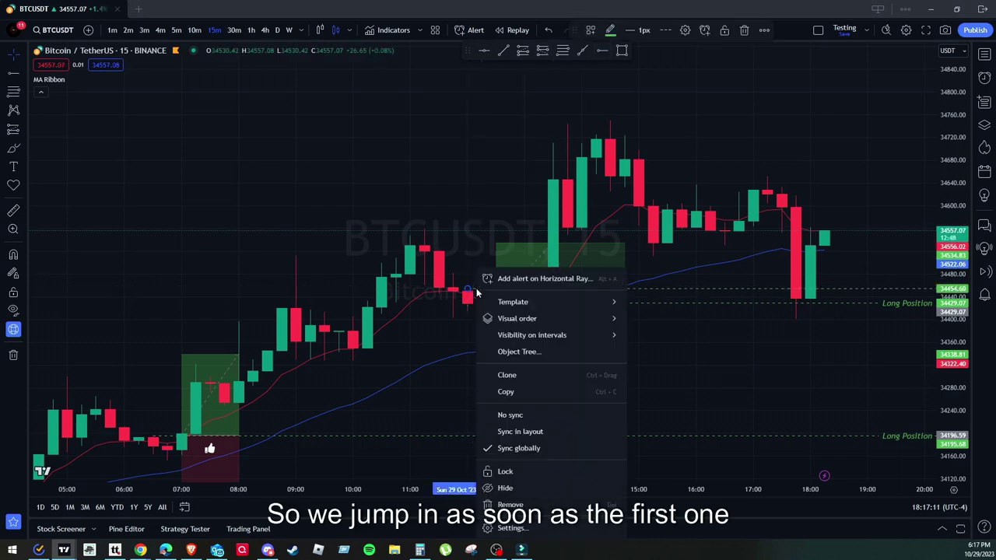
{"action": "mouse_move", "coordinate": [545, 301]}
{"action": "left_click", "coordinate": [644, 347]}
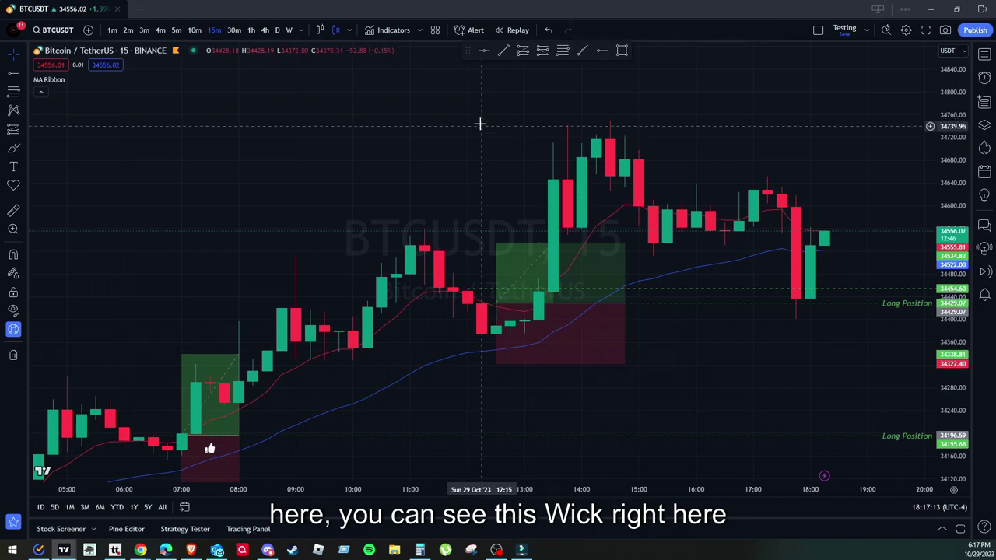
Place a long position on the 13:15 candle with entry 34454.60 and stop about 34323.31, and end both overlapping positions at 13:45
{"action": "left_click", "coordinate": [540, 289]}
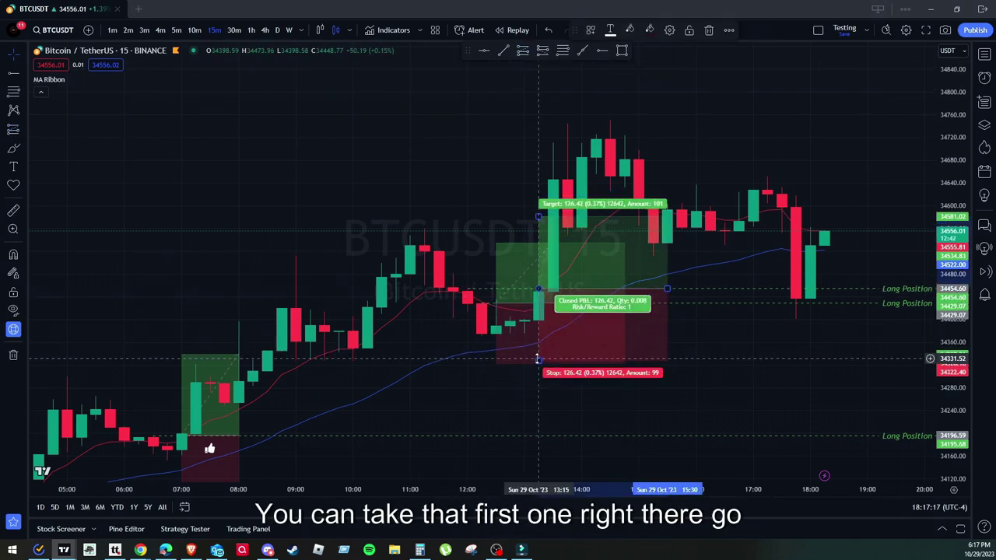
{"action": "left_click_drag", "start_coordinate": [537, 361], "coordinate": [539, 364]}
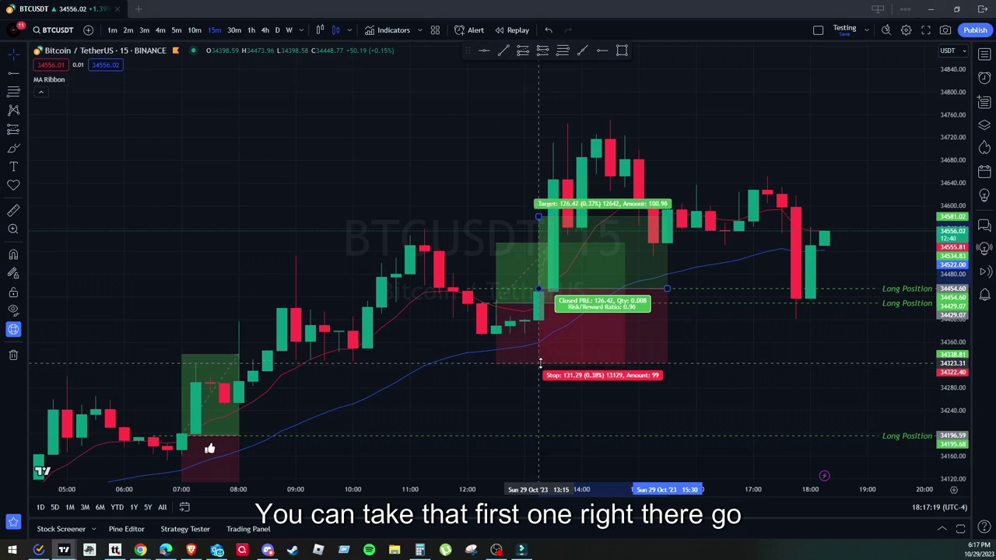
{"action": "left_click_drag", "start_coordinate": [666, 289], "coordinate": [566, 276]}
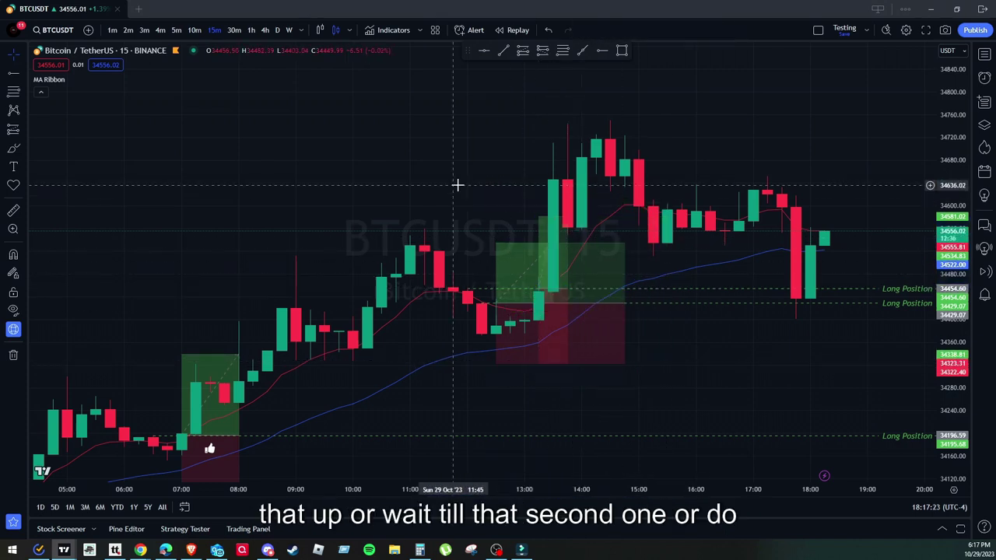
{"action": "left_click", "coordinate": [562, 294]}
{"action": "left_click", "coordinate": [324, 215]}
Place a thumbs-up icon on each of the two overlapping long positions
{"action": "left_click", "coordinate": [13, 184]}
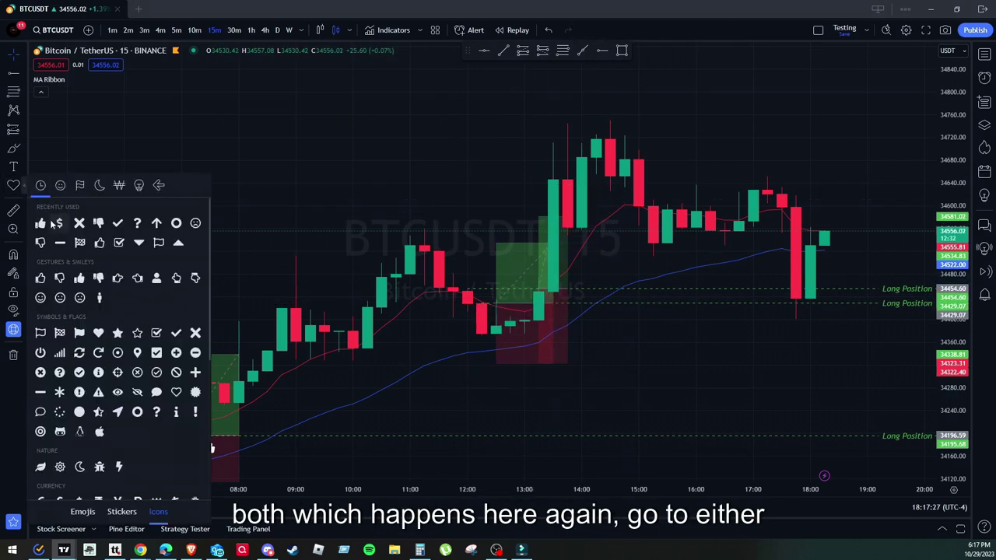
{"action": "left_click", "coordinate": [59, 223]}
{"action": "left_click", "coordinate": [508, 261]}
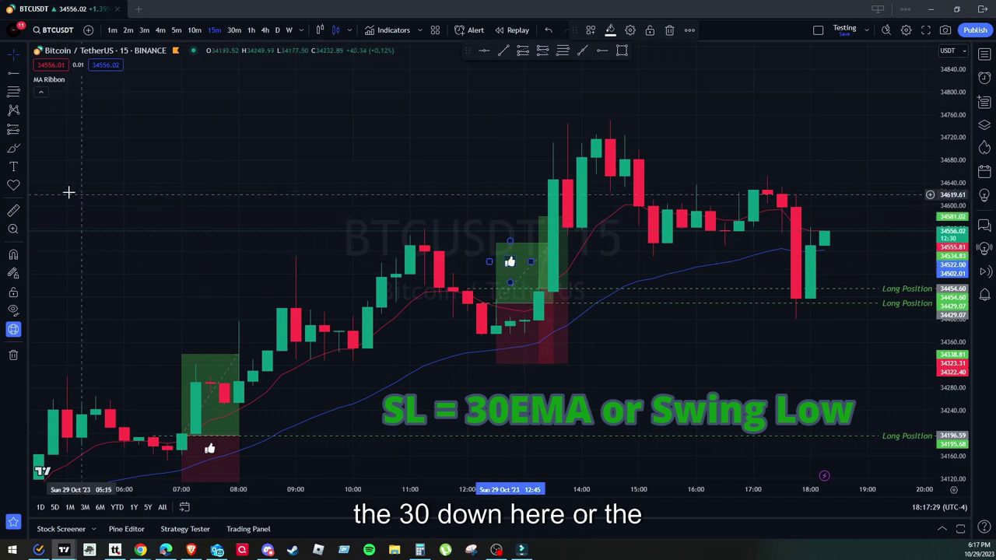
{"action": "left_click", "coordinate": [542, 223]}
Place a horizontal ray at the lower wick tip of the 26 Oct 08:30 green candle, about 34205.71, and apply the Short Position ray template
{"action": "left_click_drag", "start_coordinate": [543, 224], "coordinate": [517, 226]}
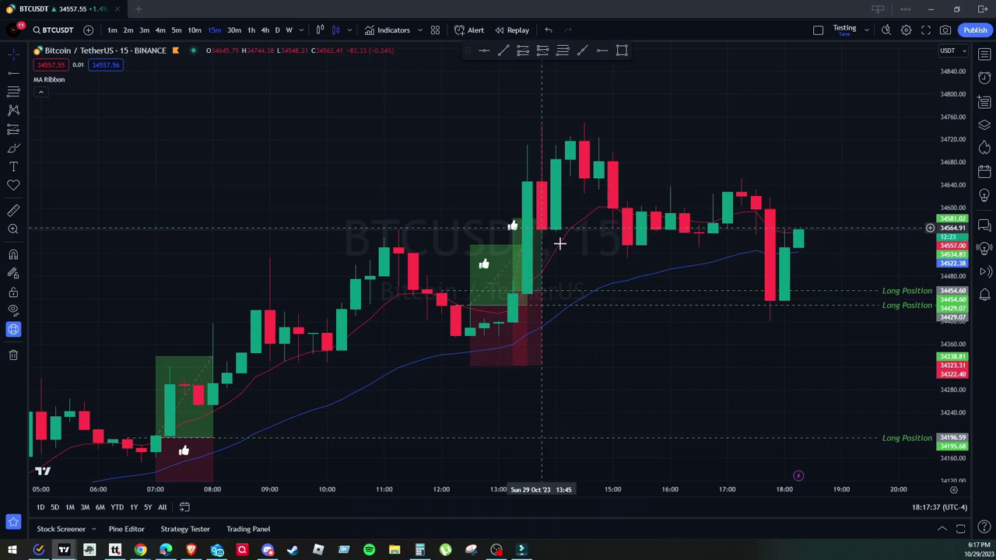
{"action": "scroll", "coordinate": [586, 341], "scroll_direction": "down", "scroll_amount": 2}
{"action": "scroll", "coordinate": [347, 289], "scroll_direction": "left", "scroll_amount": 15}
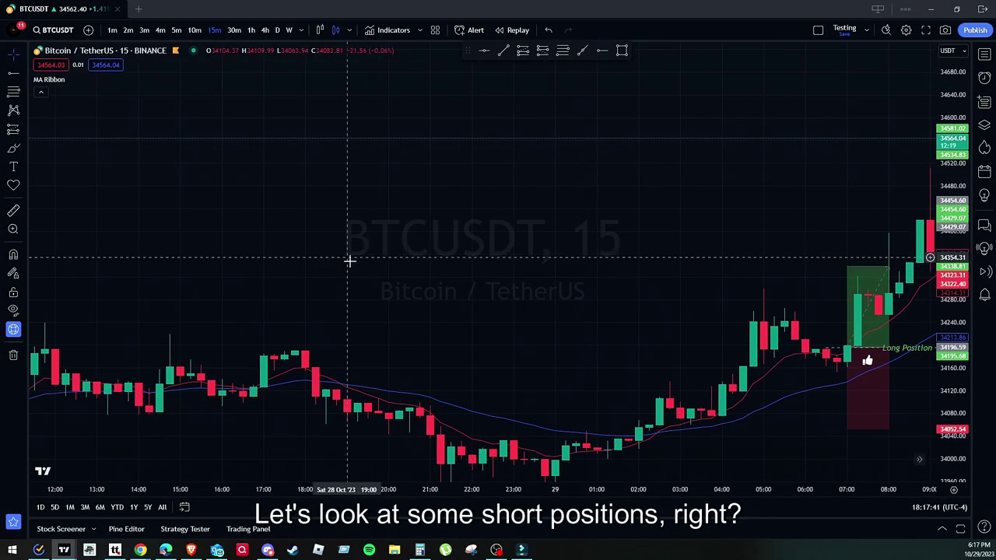
{"action": "scroll", "coordinate": [361, 240], "scroll_direction": "left", "scroll_amount": 15}
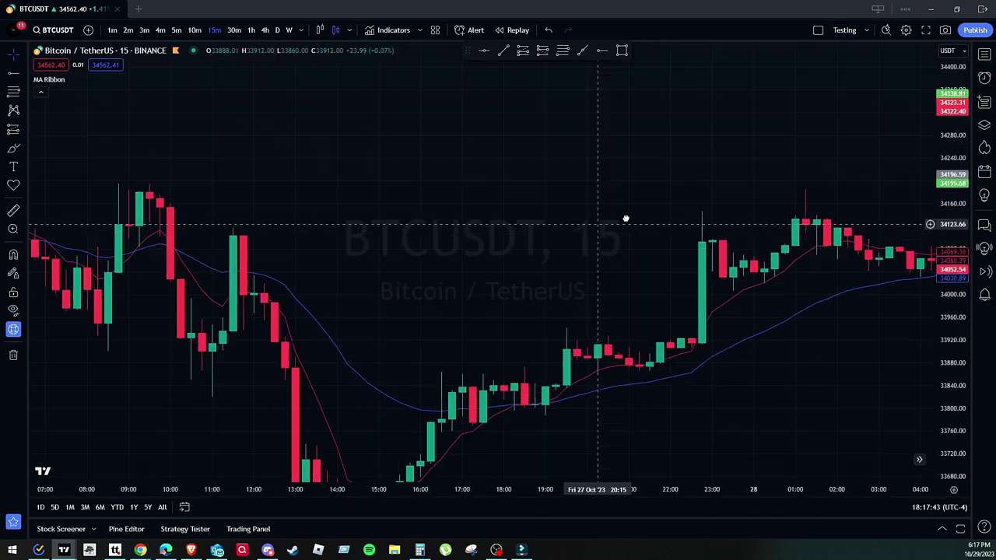
{"action": "scroll", "coordinate": [464, 214], "scroll_direction": "left", "scroll_amount": 15}
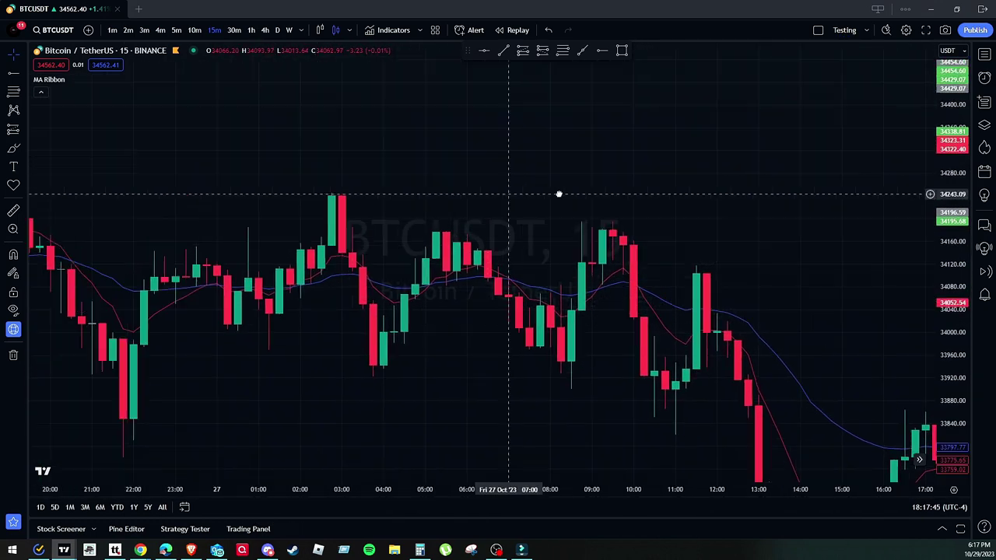
{"action": "scroll", "coordinate": [379, 164], "scroll_direction": "left", "scroll_amount": 15}
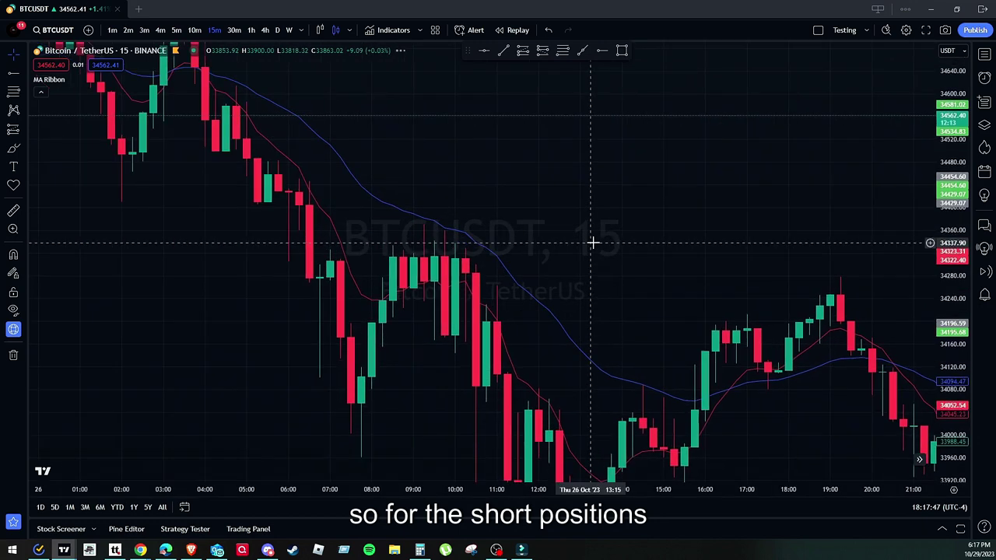
{"action": "scroll", "coordinate": [397, 248], "scroll_direction": "up", "scroll_amount": 3}
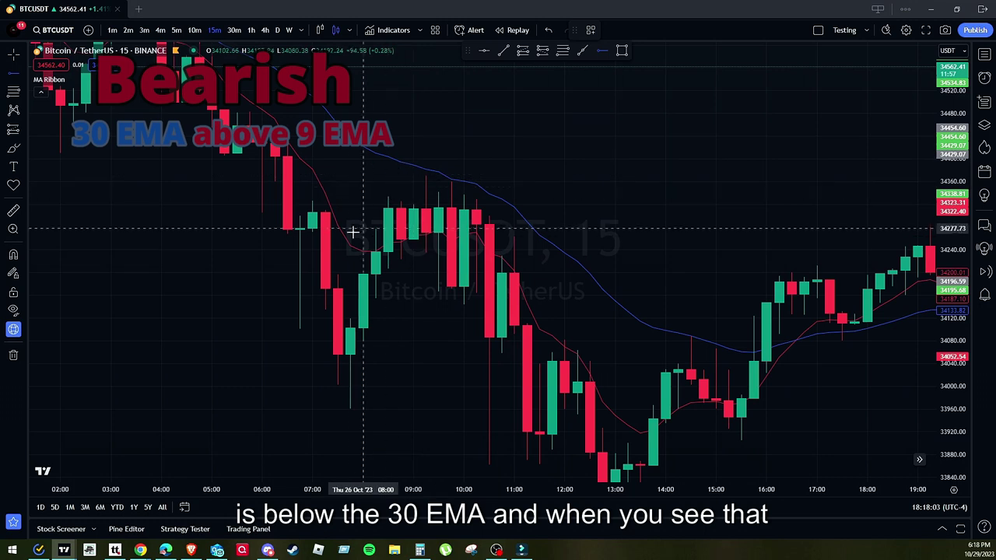
{"action": "left_click", "coordinate": [387, 269]}
{"action": "right_click", "coordinate": [399, 273]}
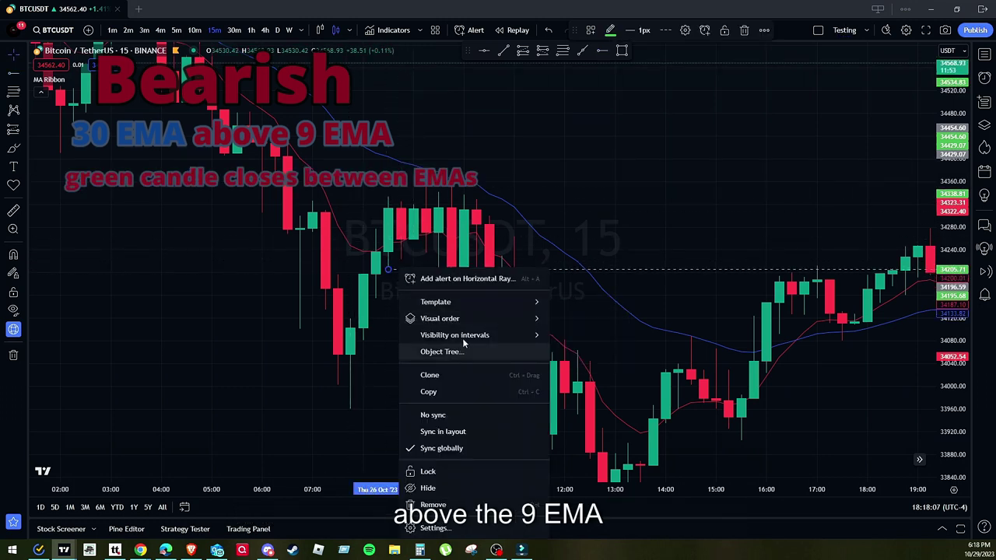
{"action": "mouse_move", "coordinate": [473, 309]}
{"action": "left_click", "coordinate": [583, 362]}
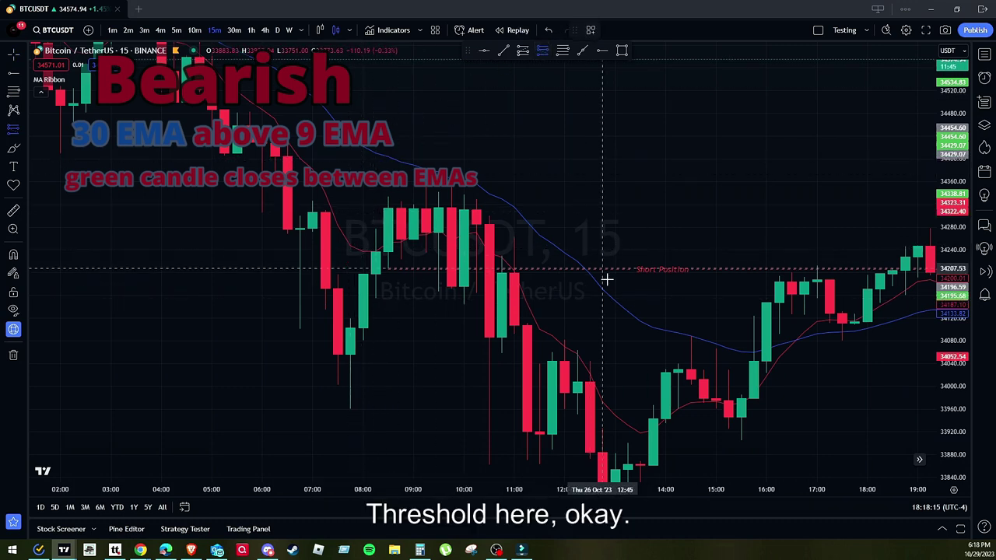
Place a short position on the 09:30 candle with entry about 34204.80 and stop about 34374.37, ending at 10:30
{"action": "left_click", "coordinate": [438, 270]}
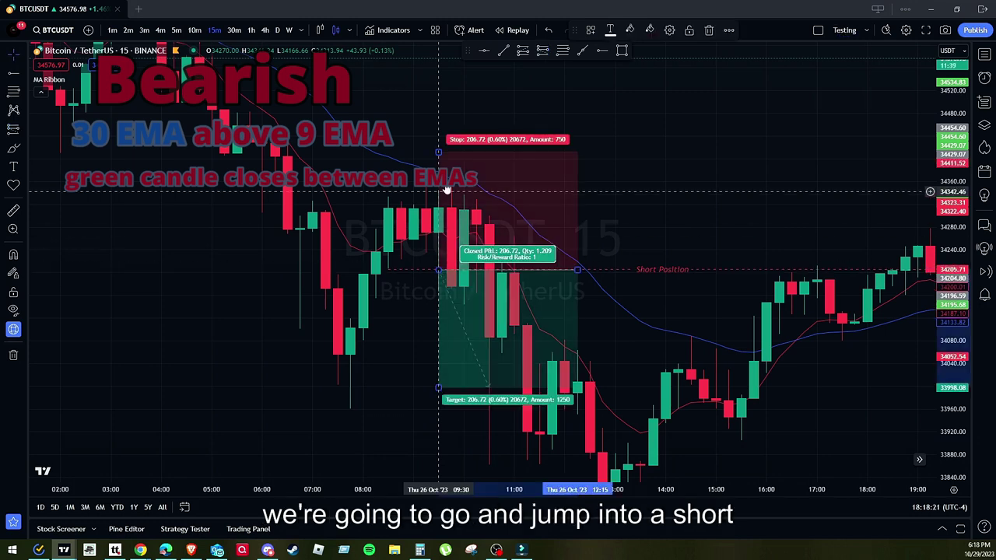
{"action": "left_click_drag", "start_coordinate": [438, 152], "coordinate": [438, 169]}
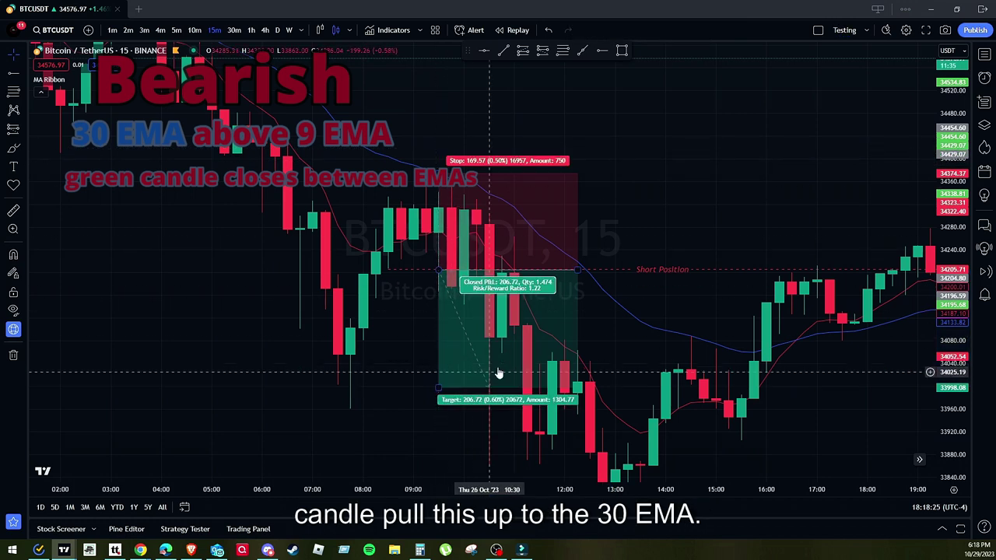
{"action": "left_click_drag", "start_coordinate": [577, 270], "coordinate": [491, 267]}
{"action": "left_click", "coordinate": [563, 200]}
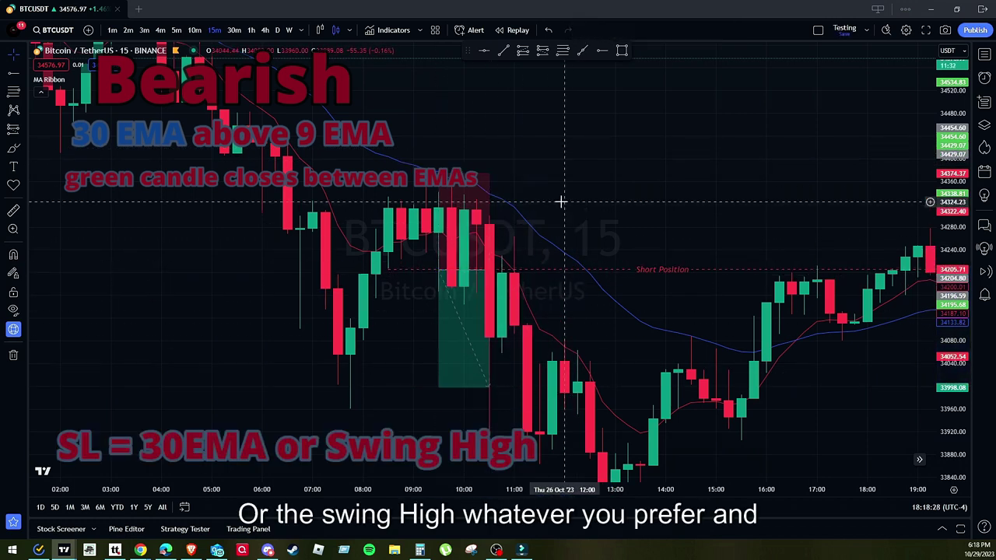
Place a thumbs-up icon in the profit area of the 09:30 short position
{"action": "left_click", "coordinate": [18, 190]}
{"action": "left_click", "coordinate": [39, 224]}
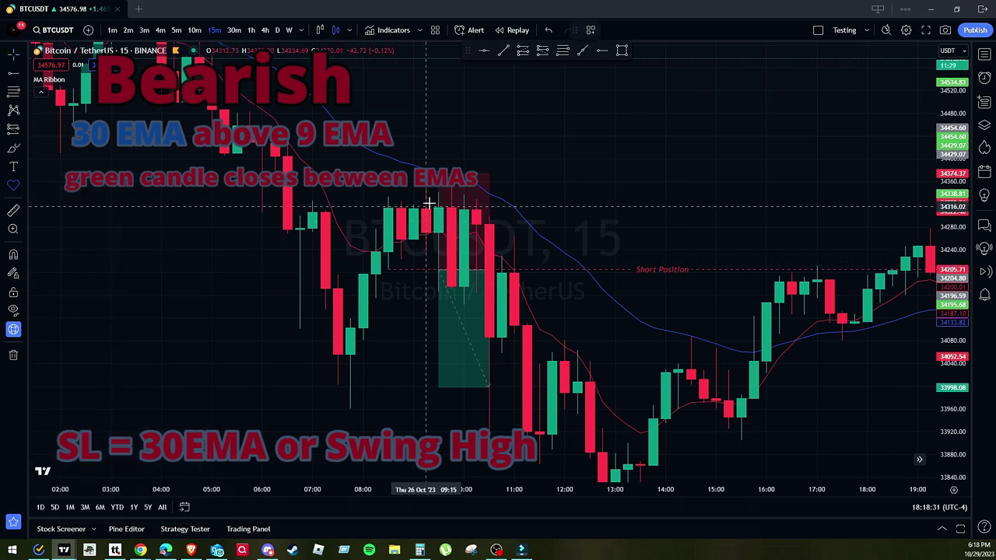
{"action": "left_click", "coordinate": [451, 315]}
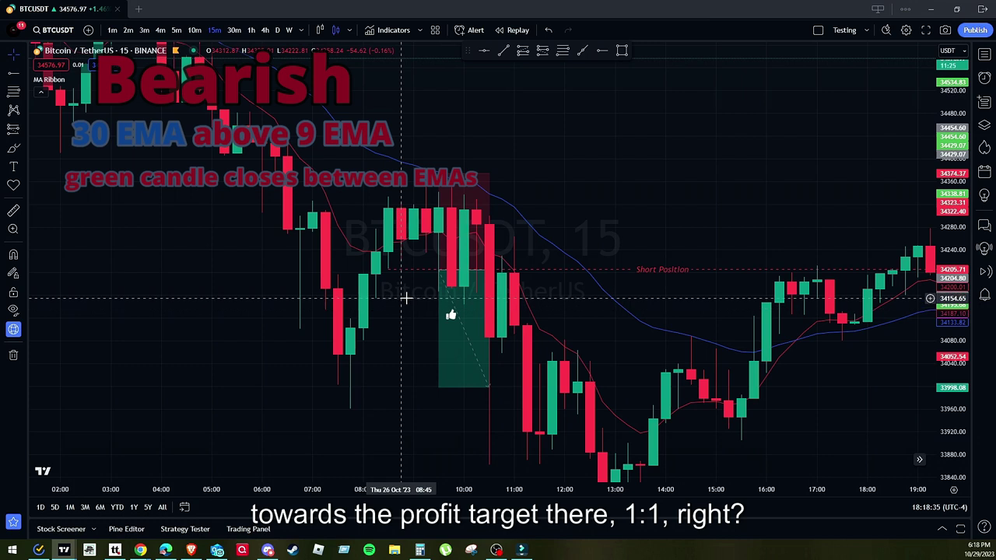
Place a horizontal ray at the bottom of the 09:00 green candle, about 34256.76, and apply the Short Position ray template
{"action": "left_click_drag", "start_coordinate": [393, 297], "coordinate": [360, 296]}
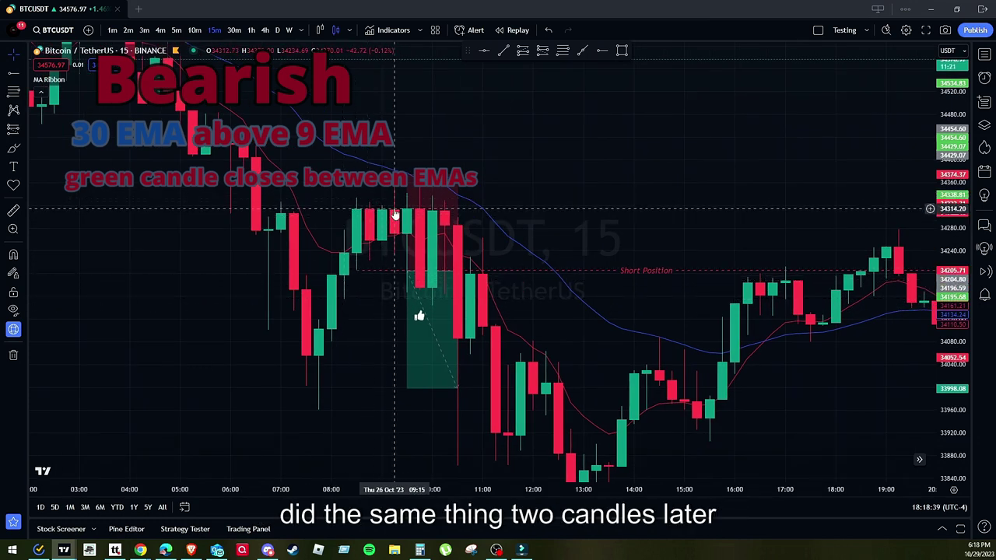
{"action": "left_click", "coordinate": [600, 50]}
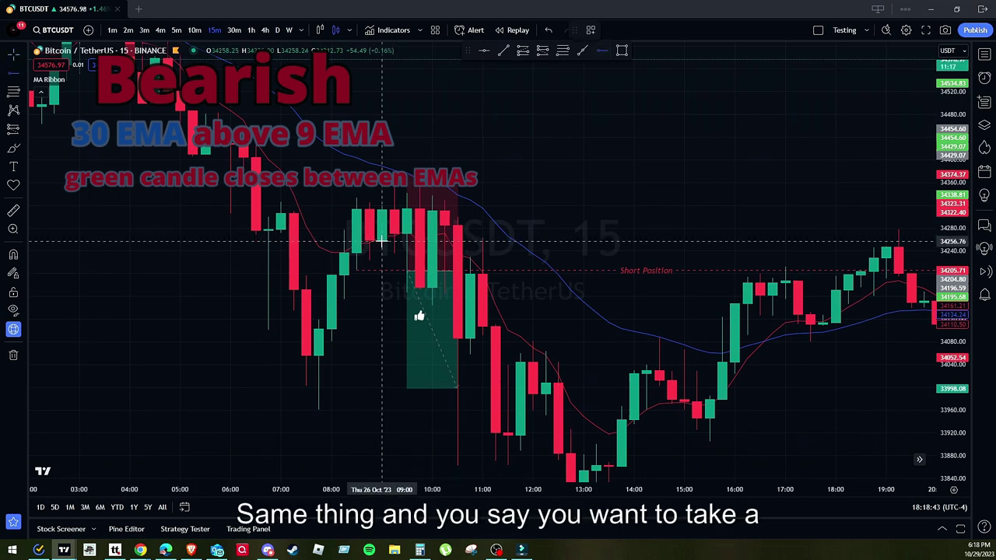
{"action": "left_click", "coordinate": [382, 241]}
{"action": "right_click", "coordinate": [570, 246]}
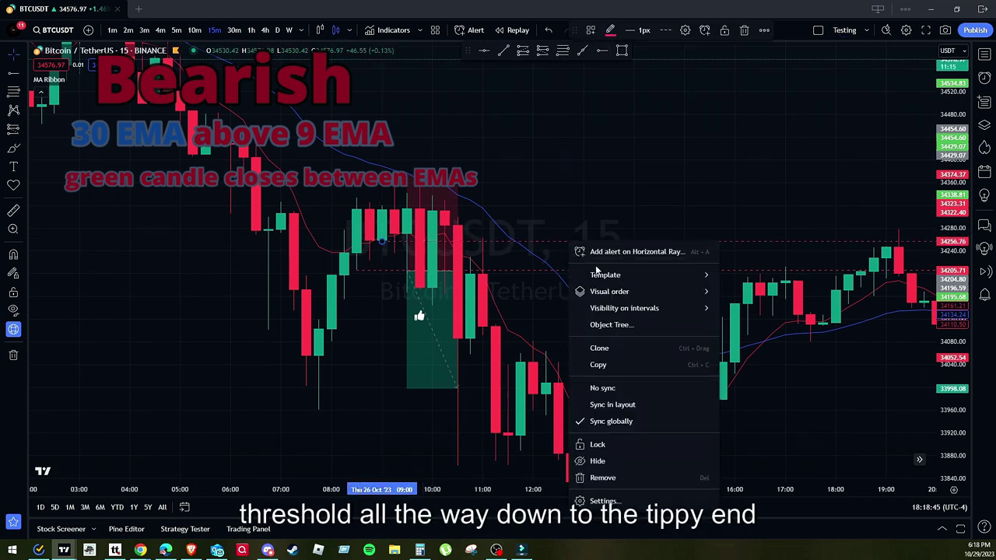
{"action": "mouse_move", "coordinate": [601, 276]}
{"action": "left_click", "coordinate": [748, 334]}
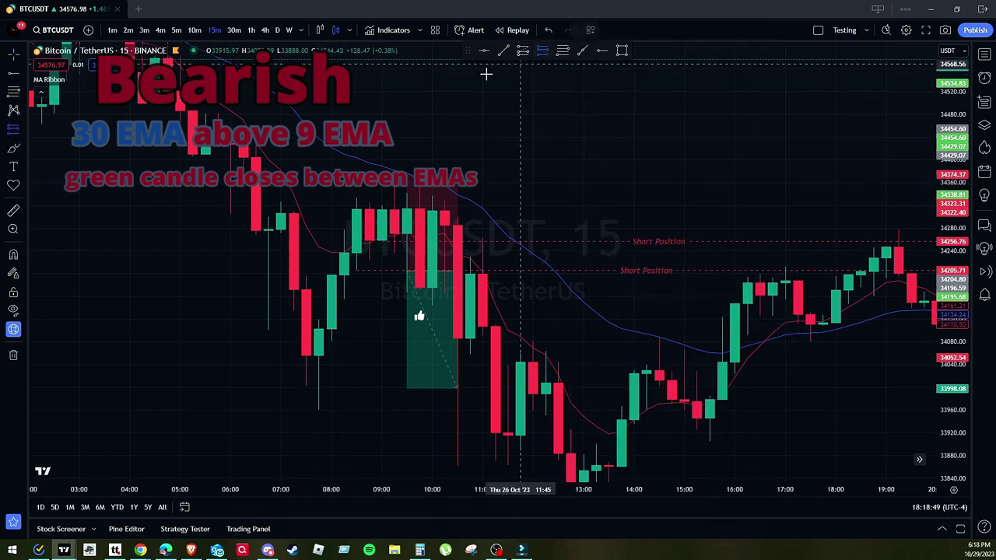
Place a short position on the 09:15 candle with entry about 34255.85, stop about 34386.22 and target about 34096.30, ending at 10:30
{"action": "left_click", "coordinate": [394, 242]}
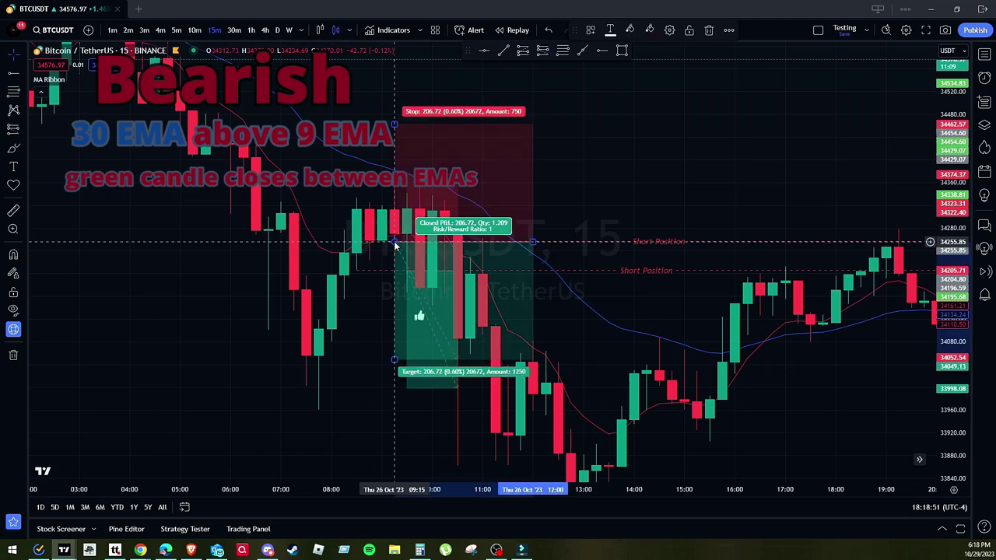
{"action": "left_click_drag", "start_coordinate": [393, 123], "coordinate": [392, 167]}
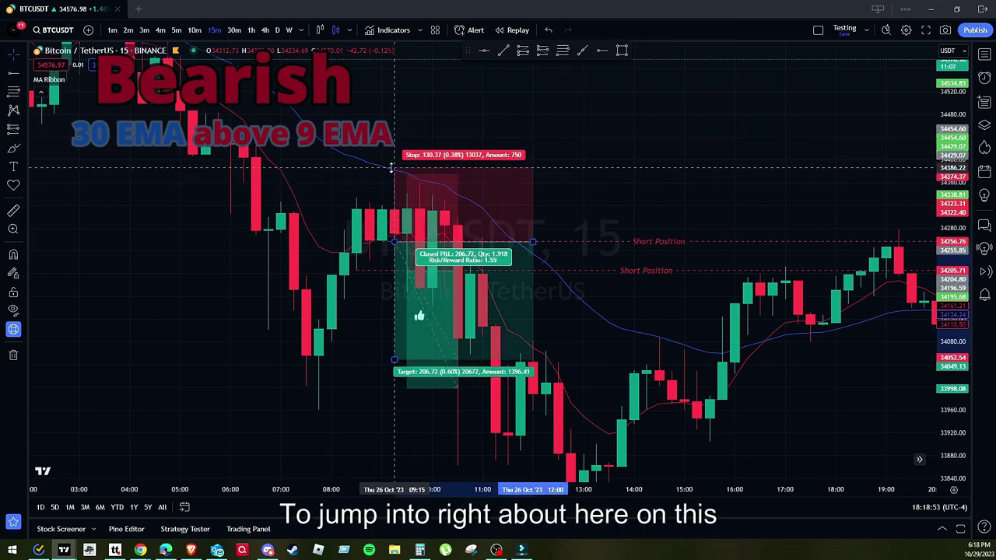
{"action": "left_click_drag", "start_coordinate": [394, 360], "coordinate": [397, 332]}
{"action": "left_click_drag", "start_coordinate": [533, 243], "coordinate": [459, 240]}
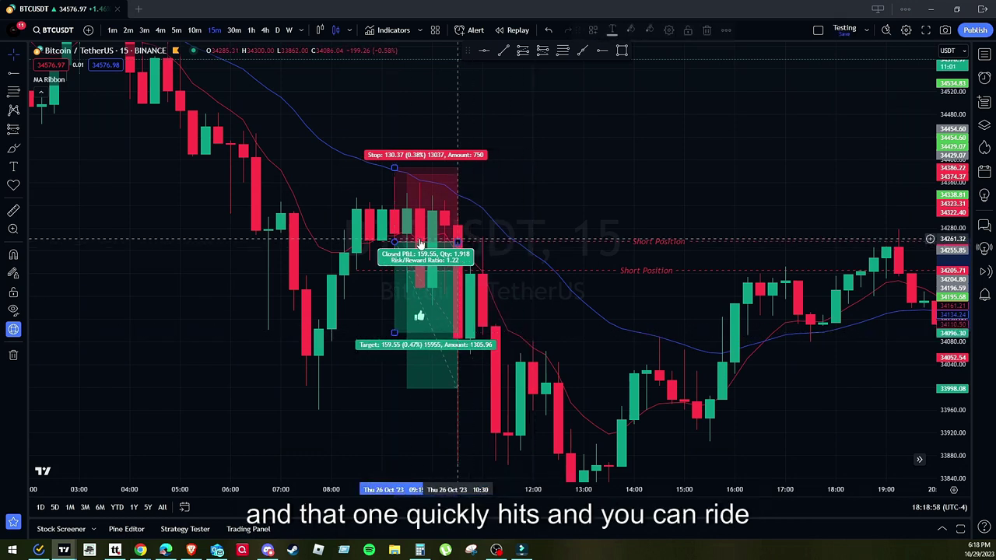
Place a thumbs-up icon in the profit area of the 09:15 short position
{"action": "left_click", "coordinate": [15, 190]}
{"action": "left_click", "coordinate": [49, 222]}
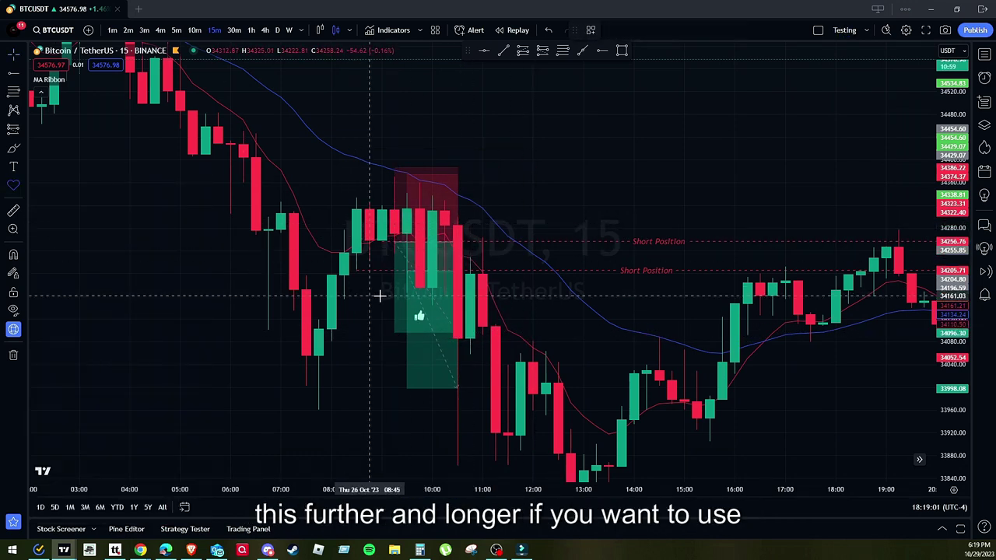
{"action": "left_click", "coordinate": [405, 285]}
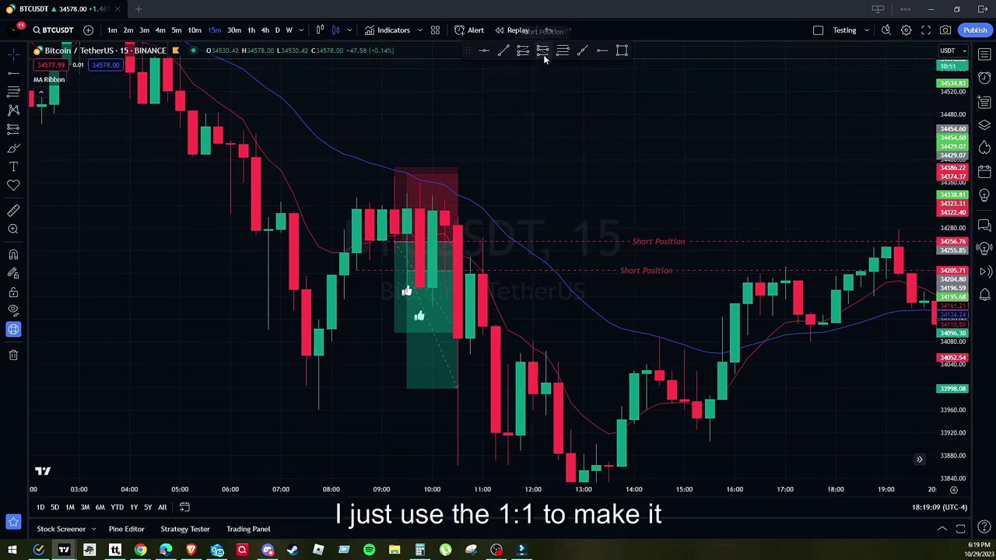
{"action": "left_click_drag", "start_coordinate": [544, 71], "coordinate": [476, 117]}
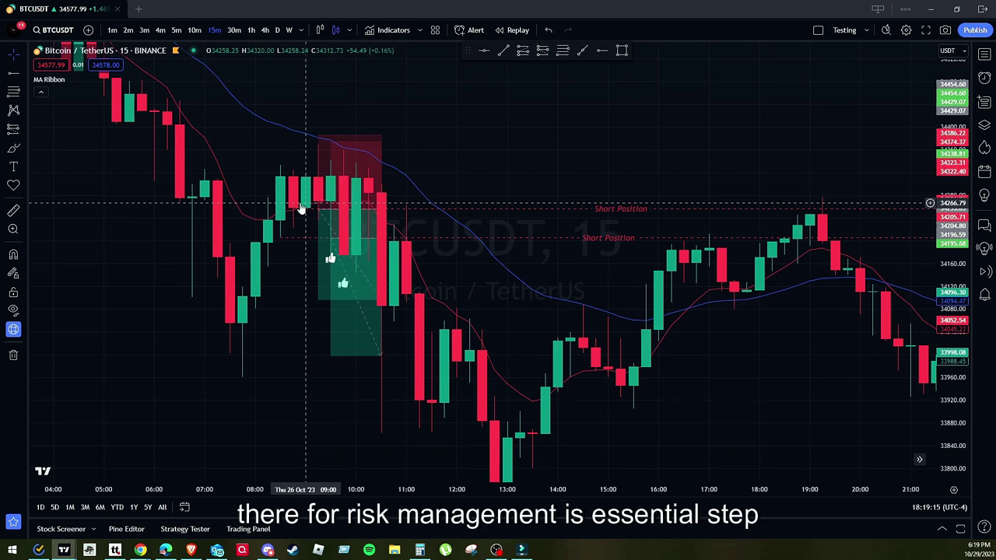
{"action": "left_click_drag", "start_coordinate": [365, 179], "coordinate": [417, 146]}
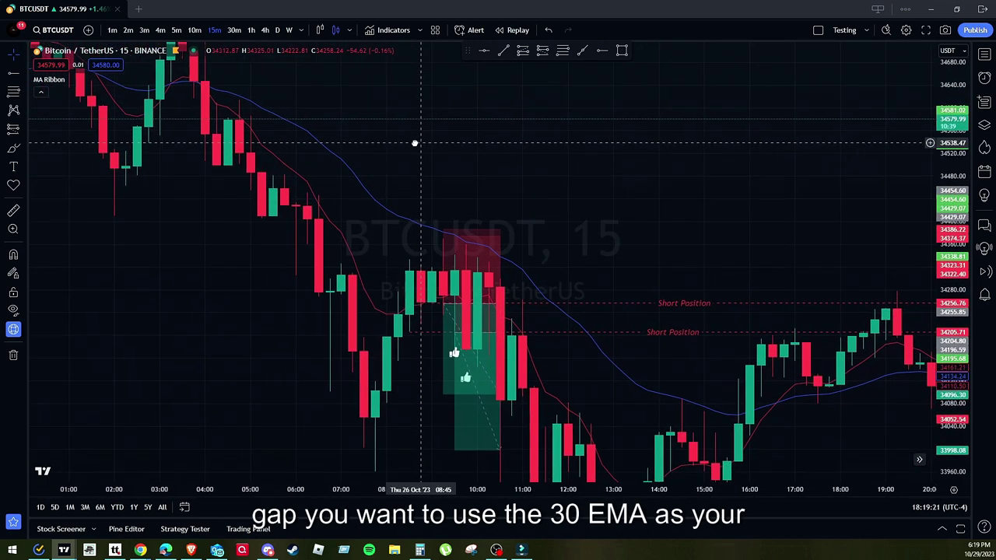
{"action": "mouse_move", "coordinate": [443, 233]}
{"action": "left_mouse_down"}
{"action": "mouse_move", "coordinate": [445, 154]}
{"action": "mouse_move", "coordinate": [446, 228]}
{"action": "left_mouse_up"}
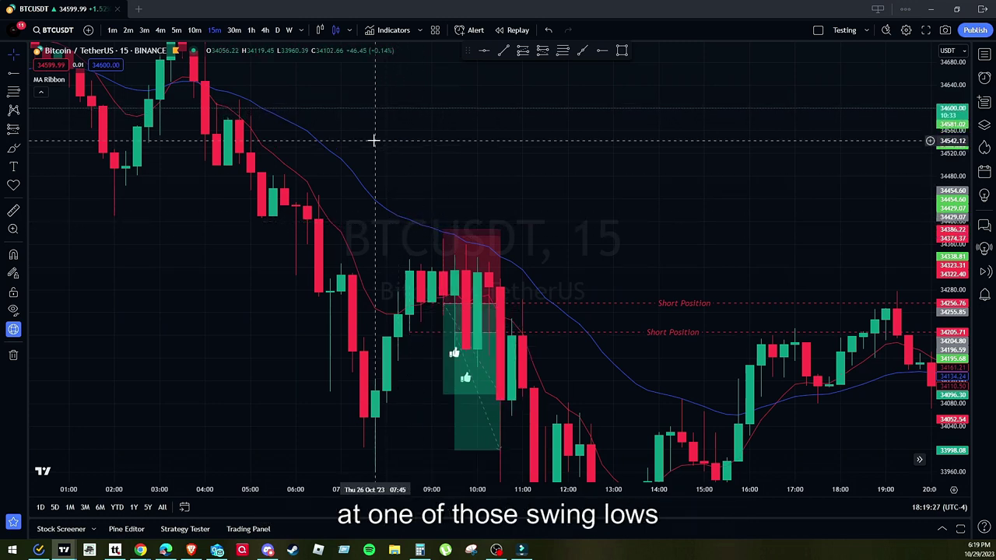
{"action": "left_click_drag", "start_coordinate": [418, 153], "coordinate": [399, 135]}
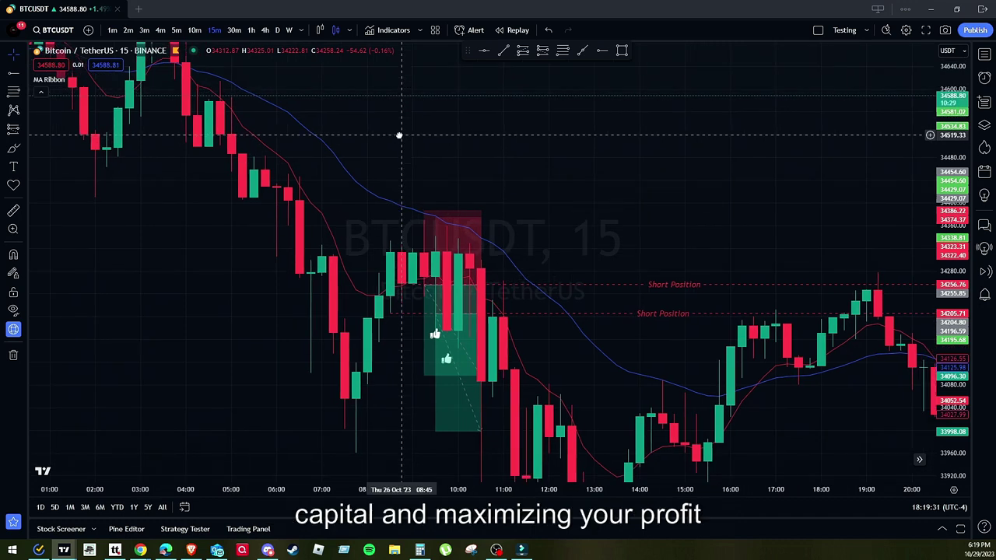
Place an X icon just below the 26 Oct 17:15 red candle, near the 30 EMA, to mark an invalid pullback entry
{"action": "left_click_drag", "start_coordinate": [399, 136], "coordinate": [403, 136]}
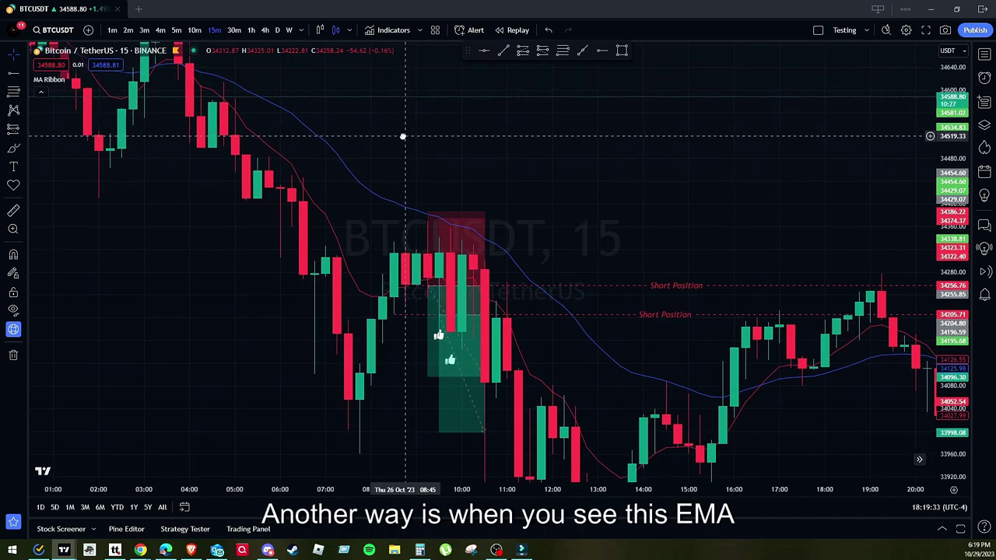
{"action": "left_click_drag", "start_coordinate": [403, 136], "coordinate": [184, 91]}
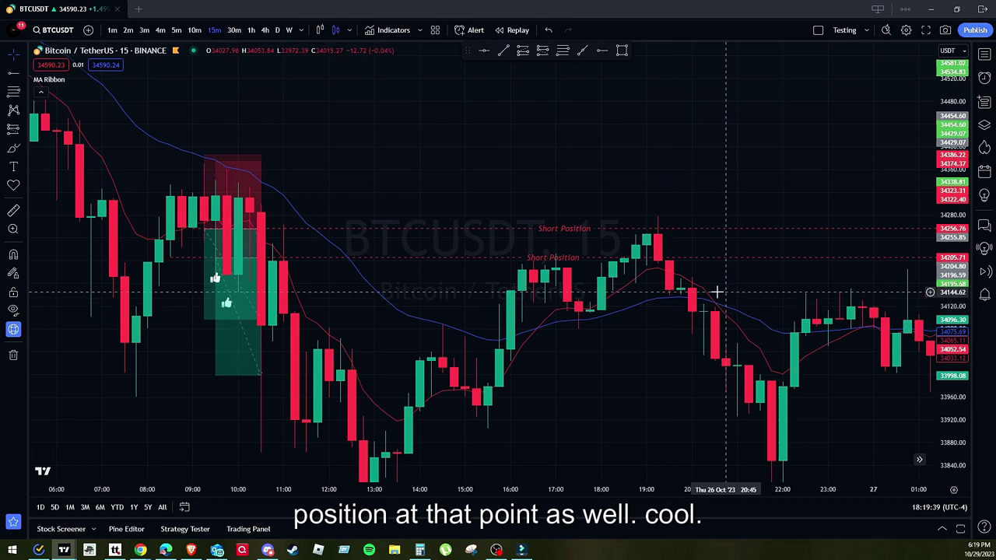
{"action": "left_click_drag", "start_coordinate": [751, 282], "coordinate": [520, 270]}
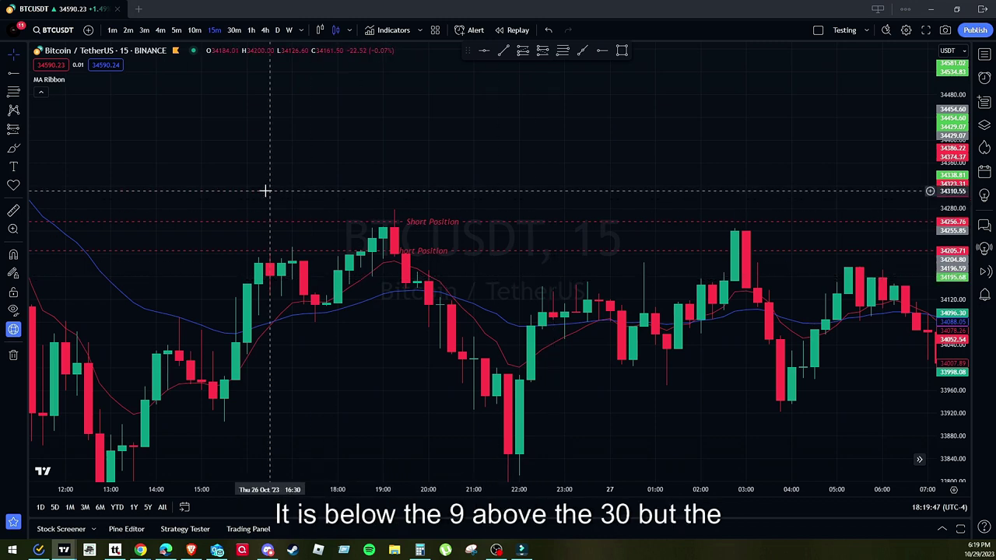
{"action": "left_click_drag", "start_coordinate": [257, 189], "coordinate": [382, 194]}
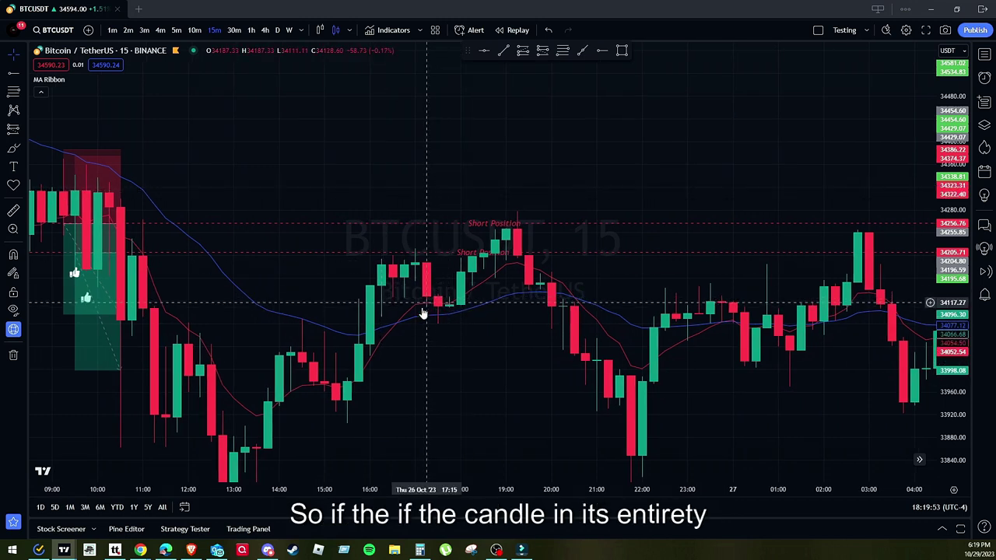
{"action": "mouse_move", "coordinate": [84, 212]}
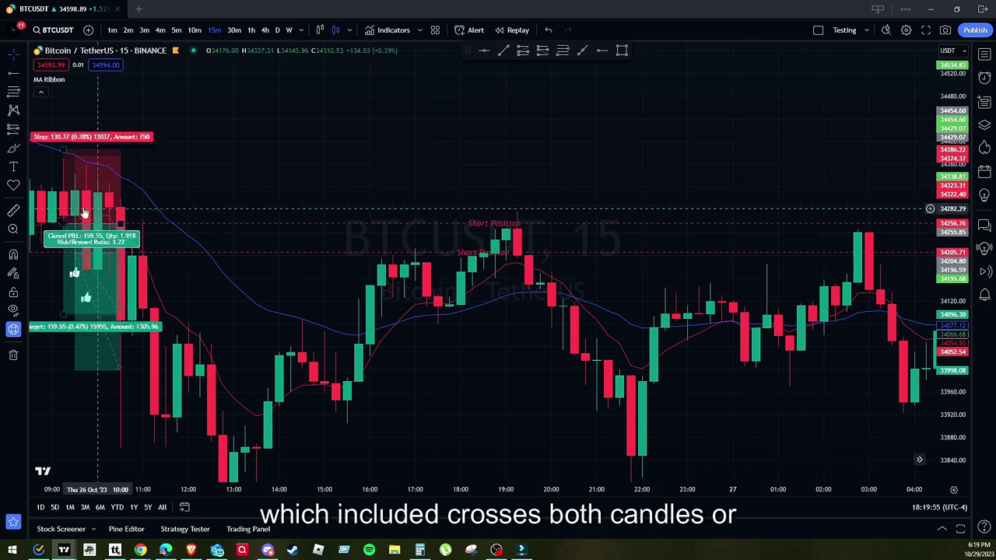
{"action": "left_click", "coordinate": [26, 186]}
{"action": "left_click", "coordinate": [78, 224]}
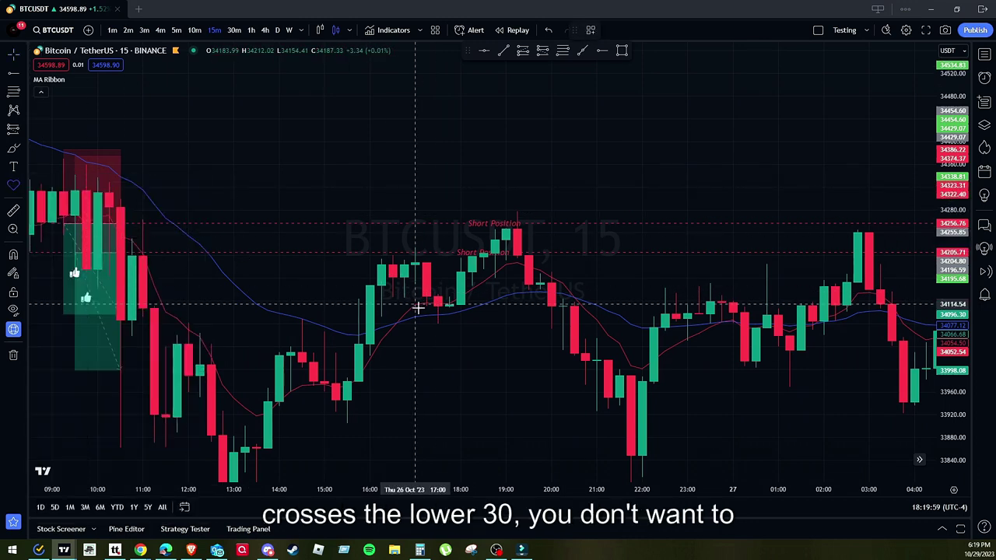
{"action": "left_click", "coordinate": [426, 317]}
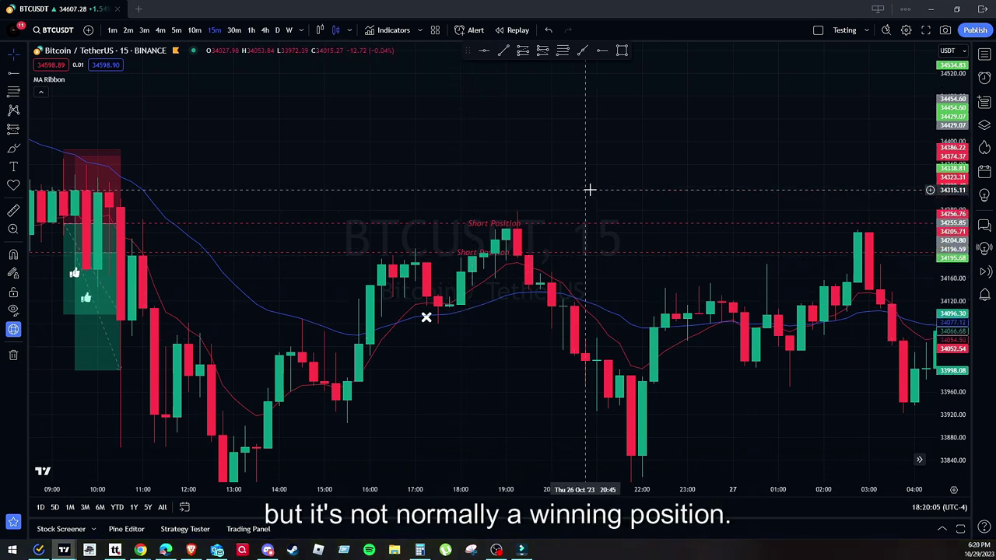
Draw a rectangle over the sideways range from about 23:30 on 26 Oct to 11:00 on 27 Oct, between about 34136 and 34040
{"action": "scroll", "coordinate": [544, 190], "scroll_direction": "right", "scroll_amount": 3}
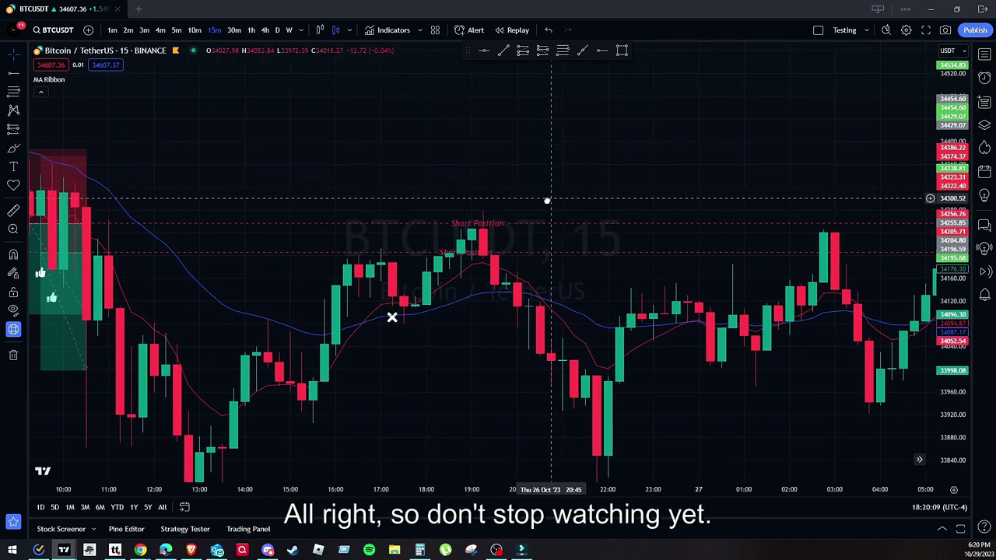
{"action": "scroll", "coordinate": [547, 200], "scroll_direction": "right", "scroll_amount": 5}
{"action": "left_click_drag", "start_coordinate": [490, 200], "coordinate": [389, 172]}
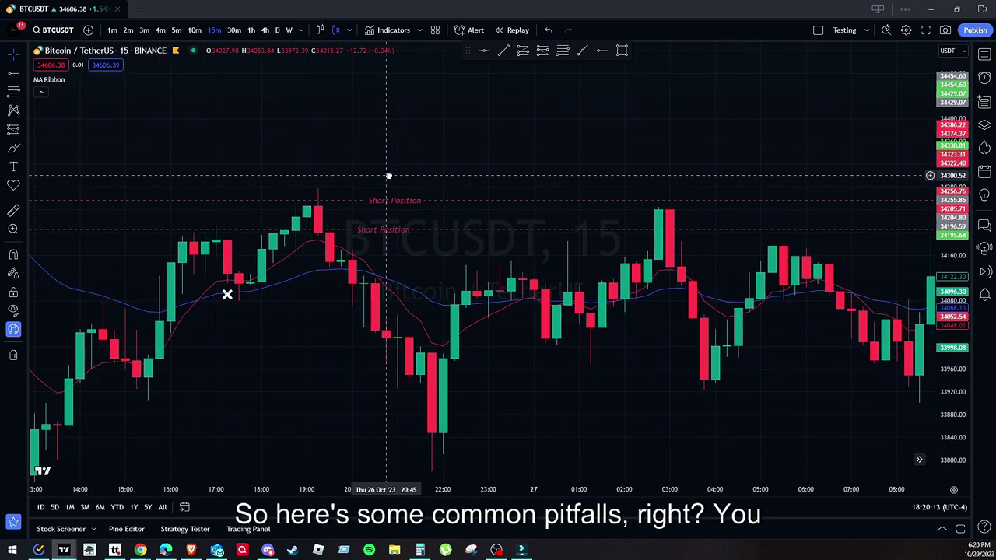
{"action": "left_click_drag", "start_coordinate": [389, 176], "coordinate": [440, 174]}
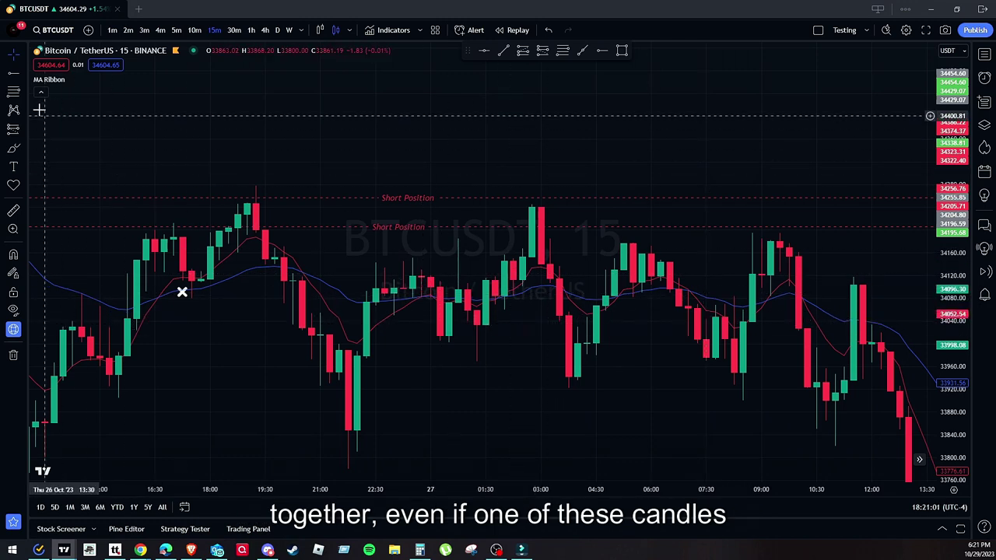
{"action": "left_click", "coordinate": [25, 73]}
{"action": "left_click", "coordinate": [25, 73]}
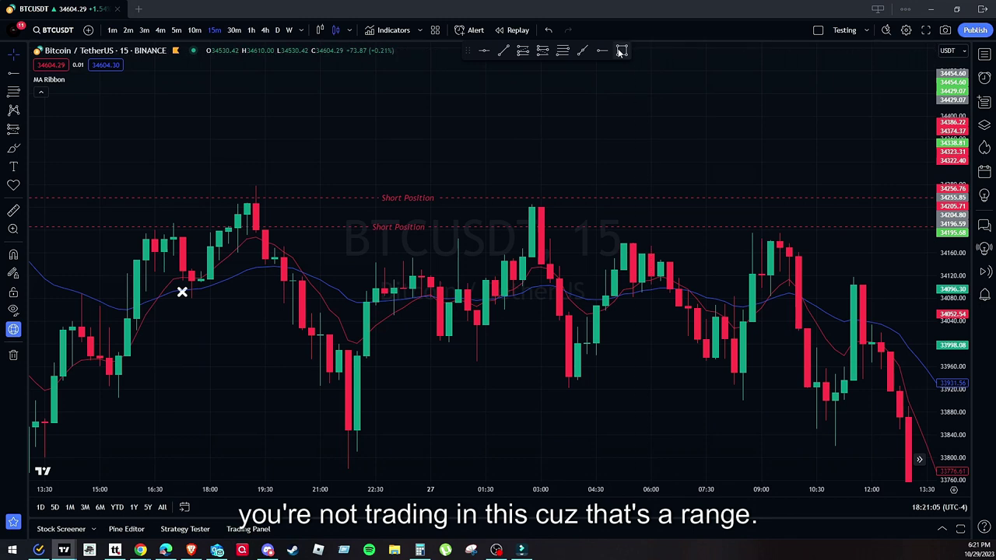
{"action": "key", "text": "alt+shift+r"}
{"action": "mouse_move", "coordinate": [412, 267]}
{"action": "left_mouse_down"}
{"action": "mouse_move", "coordinate": [541, 302]}
{"action": "mouse_move", "coordinate": [835, 320]}
{"action": "left_mouse_up"}
{"action": "left_click_drag", "start_coordinate": [729, 246], "coordinate": [589, 272]}
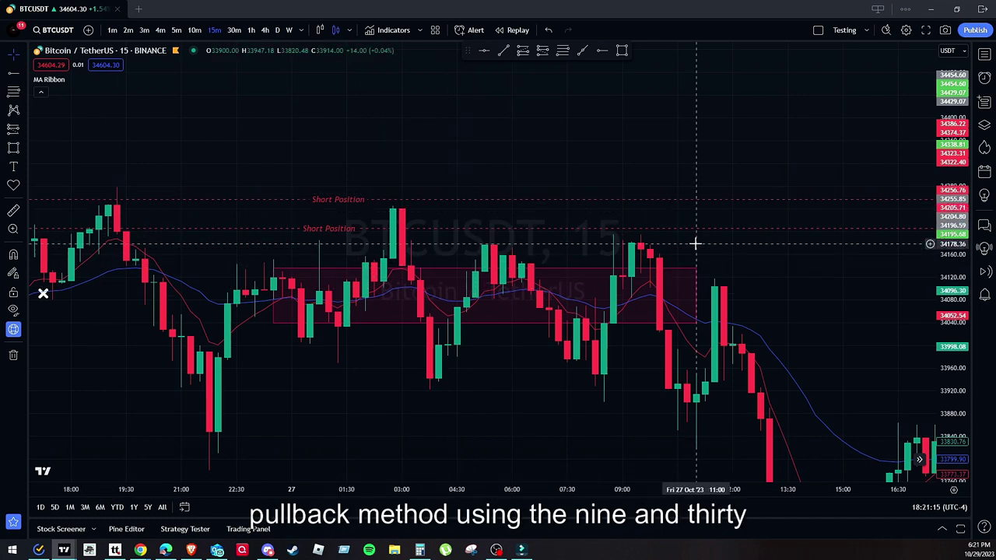
{"action": "left_click_drag", "start_coordinate": [760, 269], "coordinate": [484, 145]}
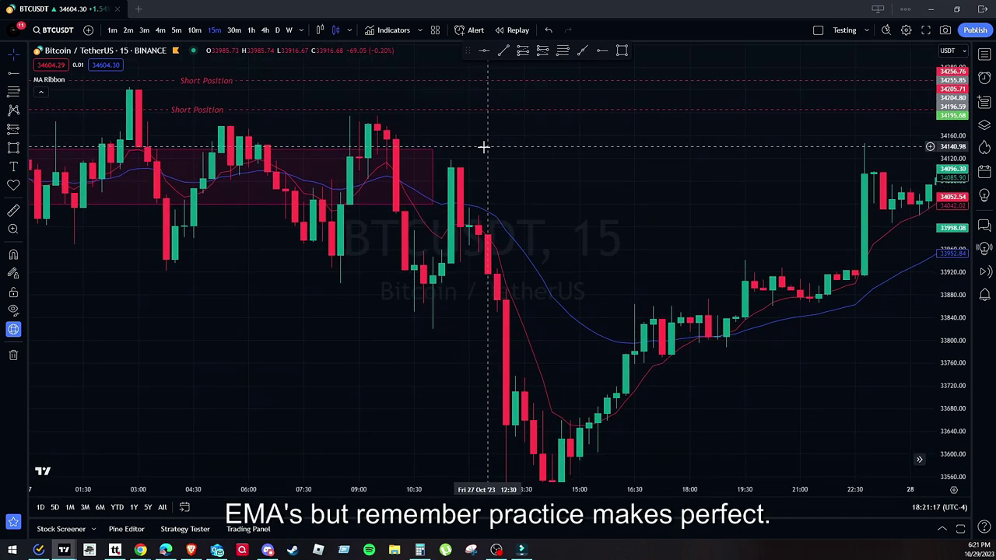
{"action": "left_click_drag", "start_coordinate": [562, 207], "coordinate": [465, 147]}
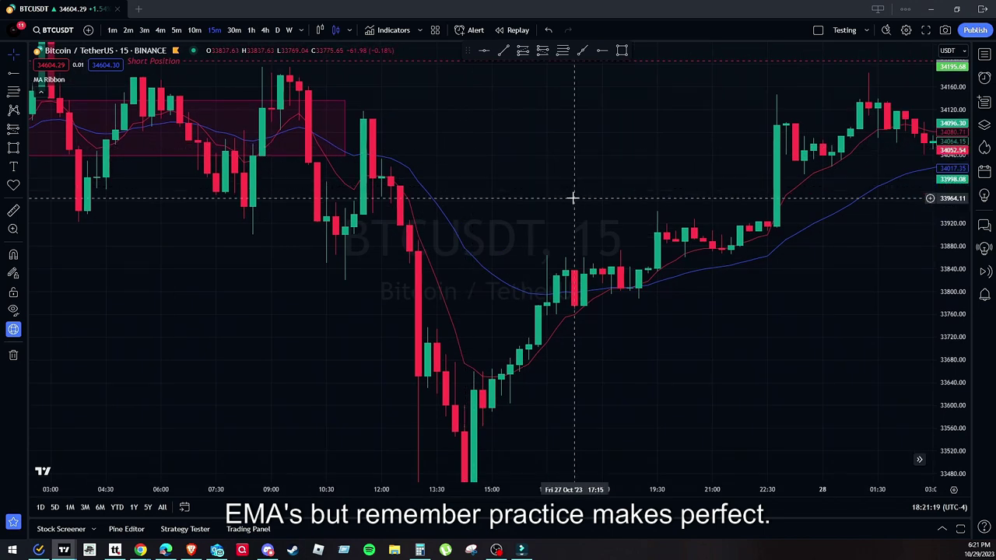